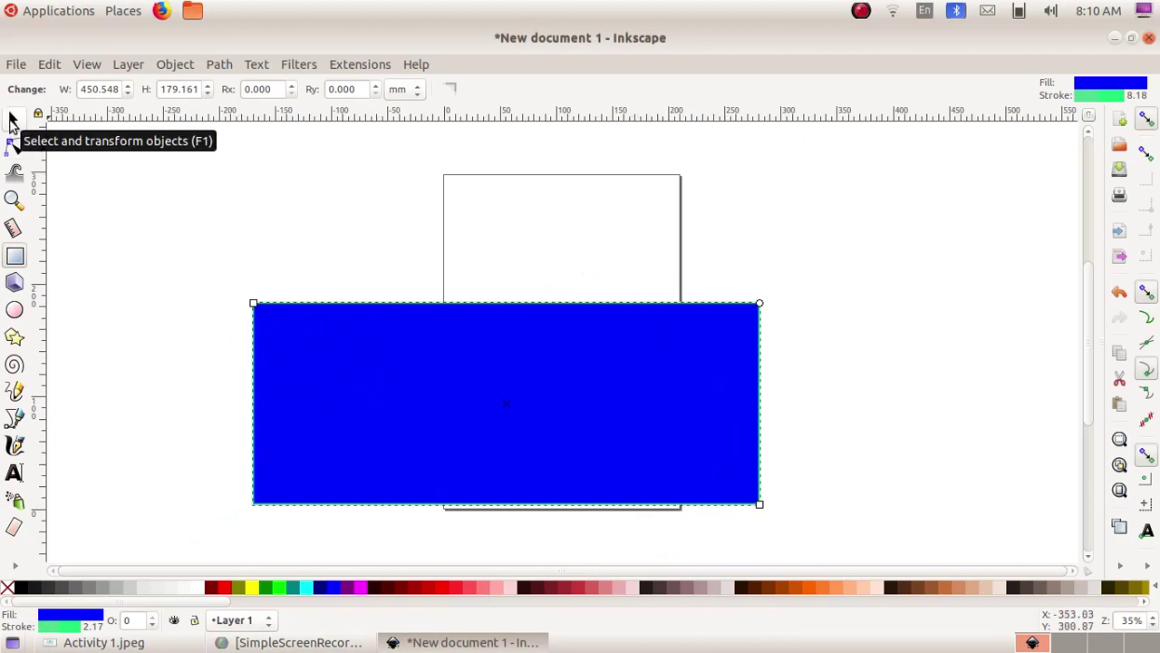
Change the rectangle's fill to sky blue 0099ff by setting green to 153
{"action": "left_click", "coordinate": [12, 122]}
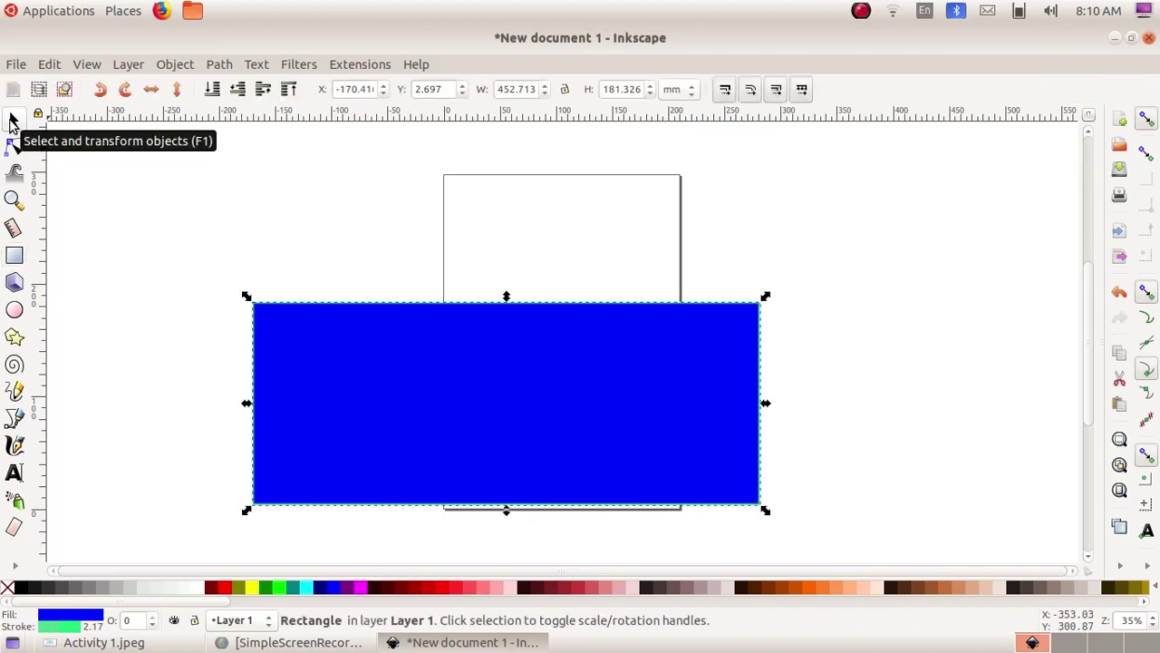
{"action": "left_click", "coordinate": [175, 65]}
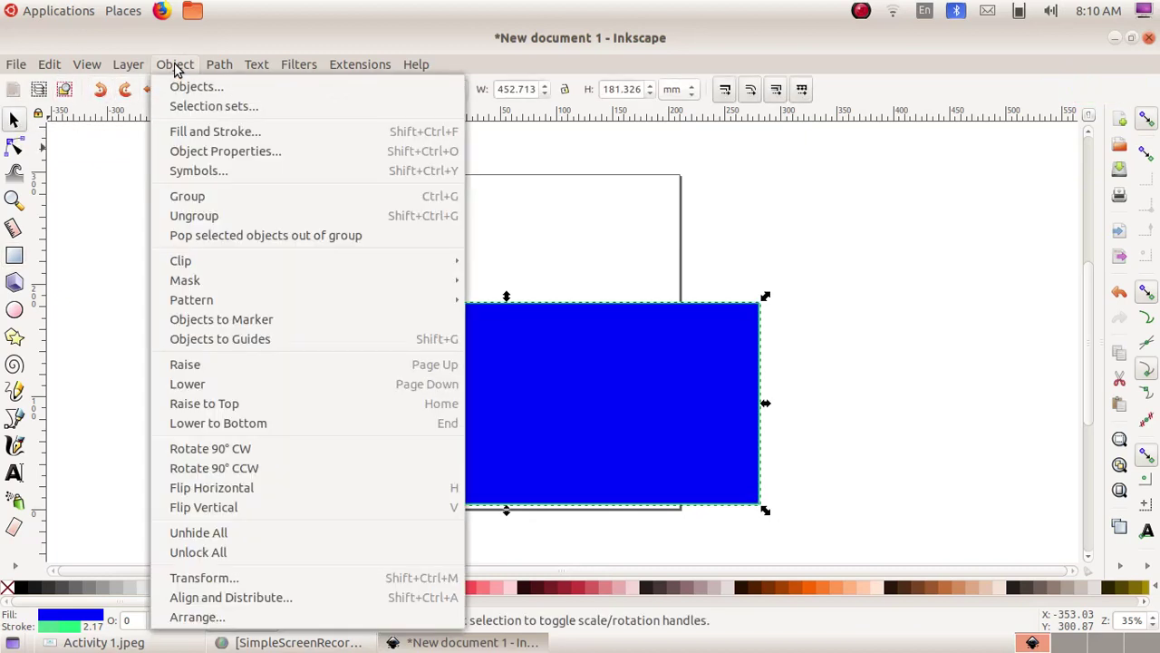
{"action": "left_click", "coordinate": [190, 136]}
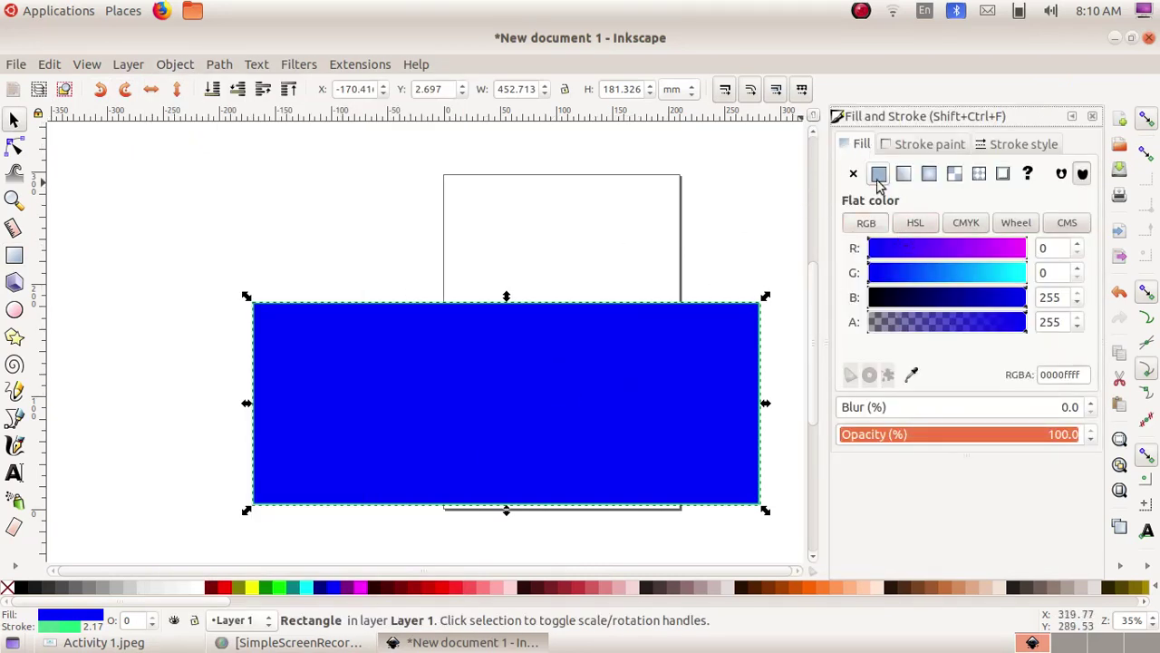
{"action": "left_click", "coordinate": [977, 275]}
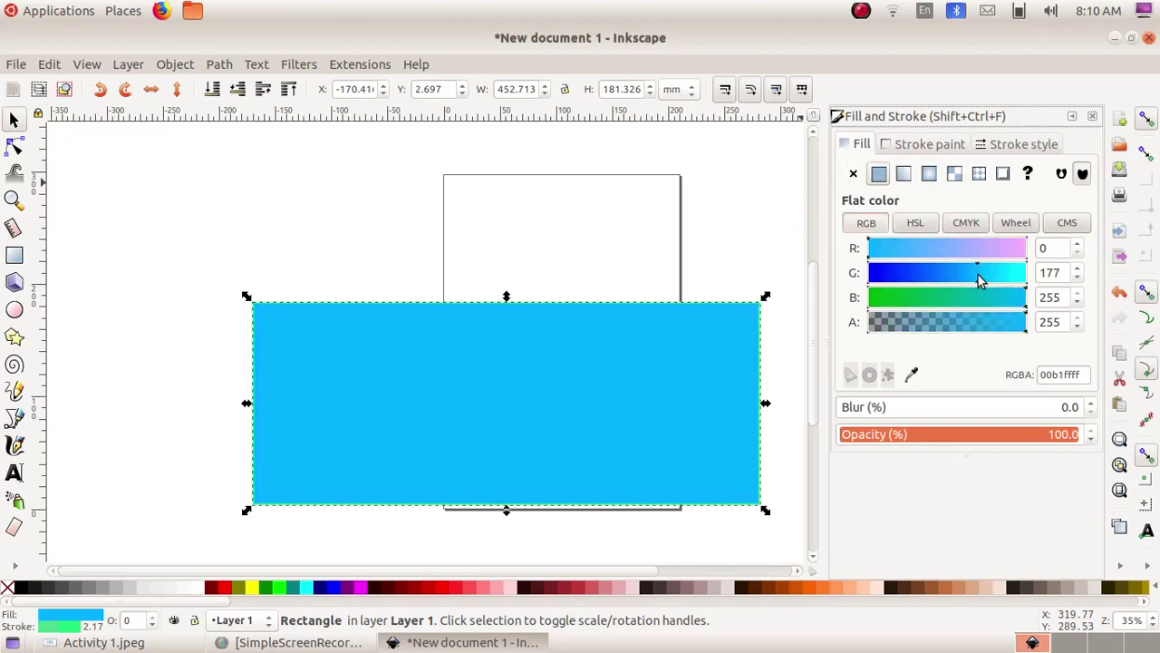
{"action": "left_click", "coordinate": [964, 276]}
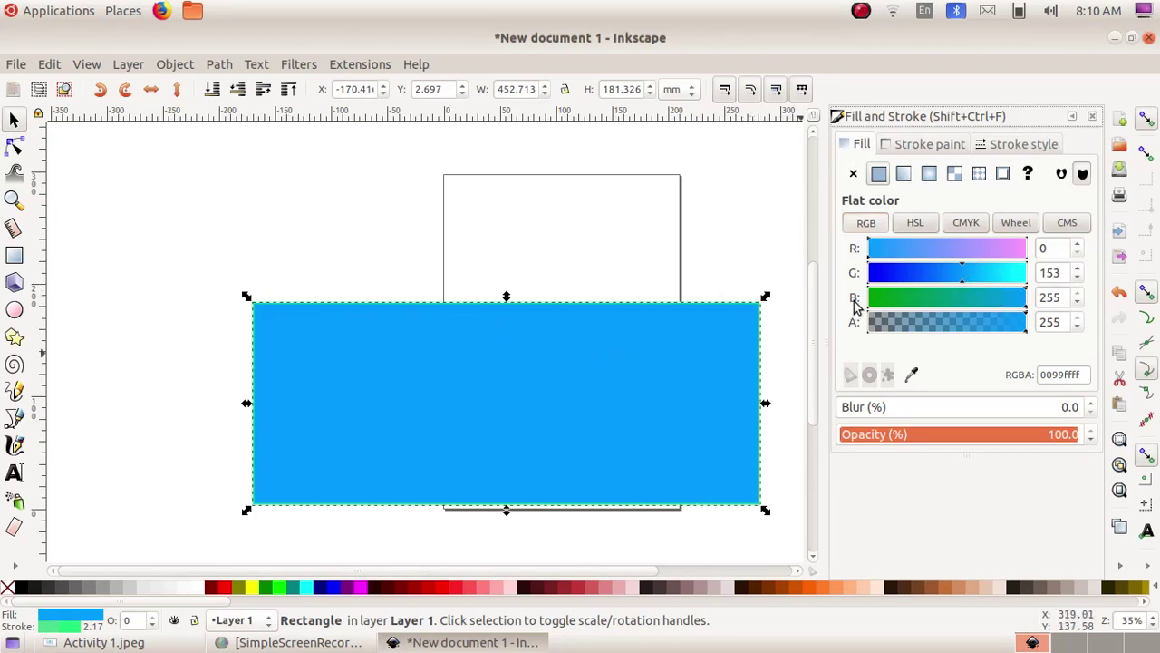
{"action": "left_click", "coordinate": [929, 145]}
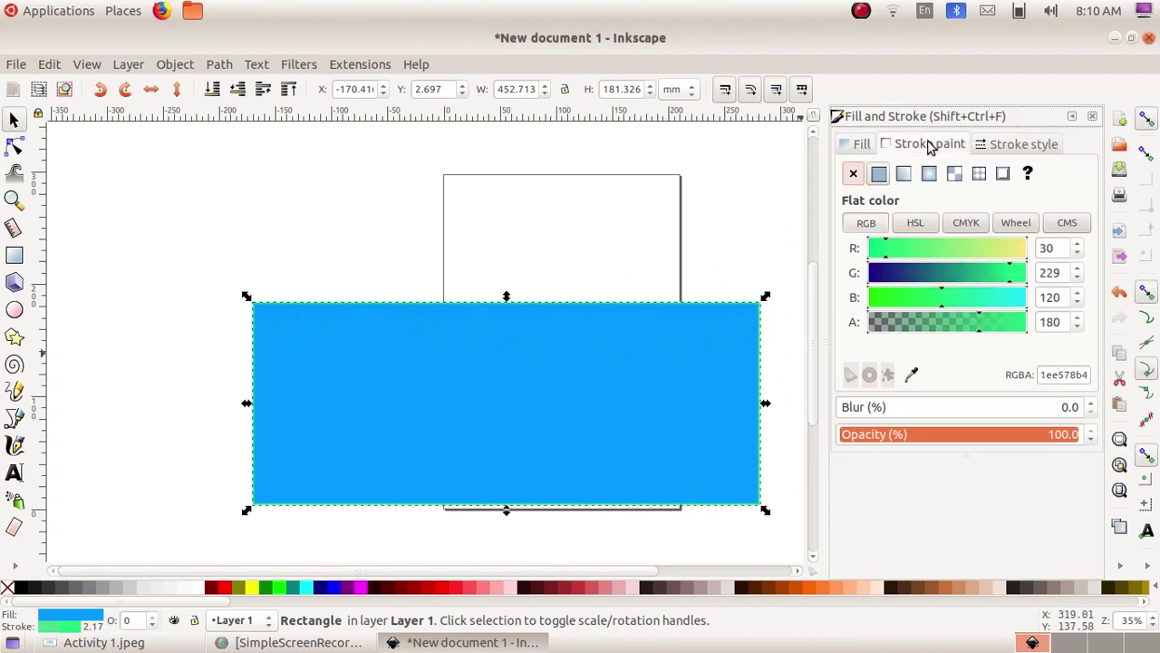
Give the rectangle a flat navy outline (1e1078b4) about 2.465 mm wide, then view the reference image
{"action": "left_click", "coordinate": [885, 180]}
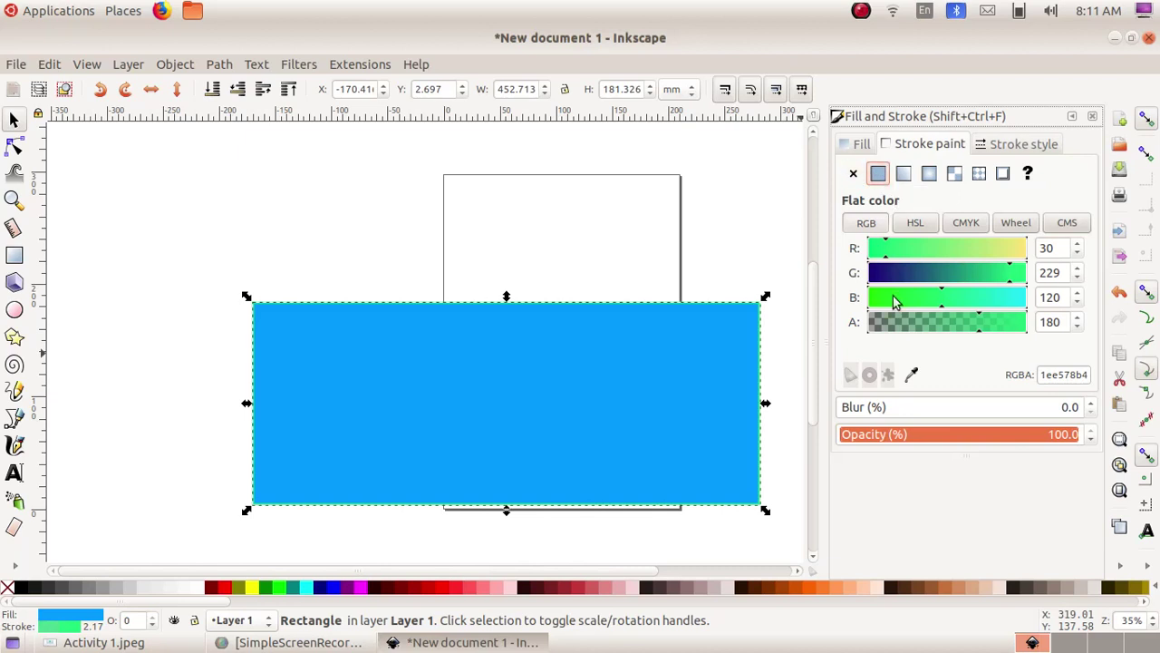
{"action": "left_click", "coordinate": [879, 275]}
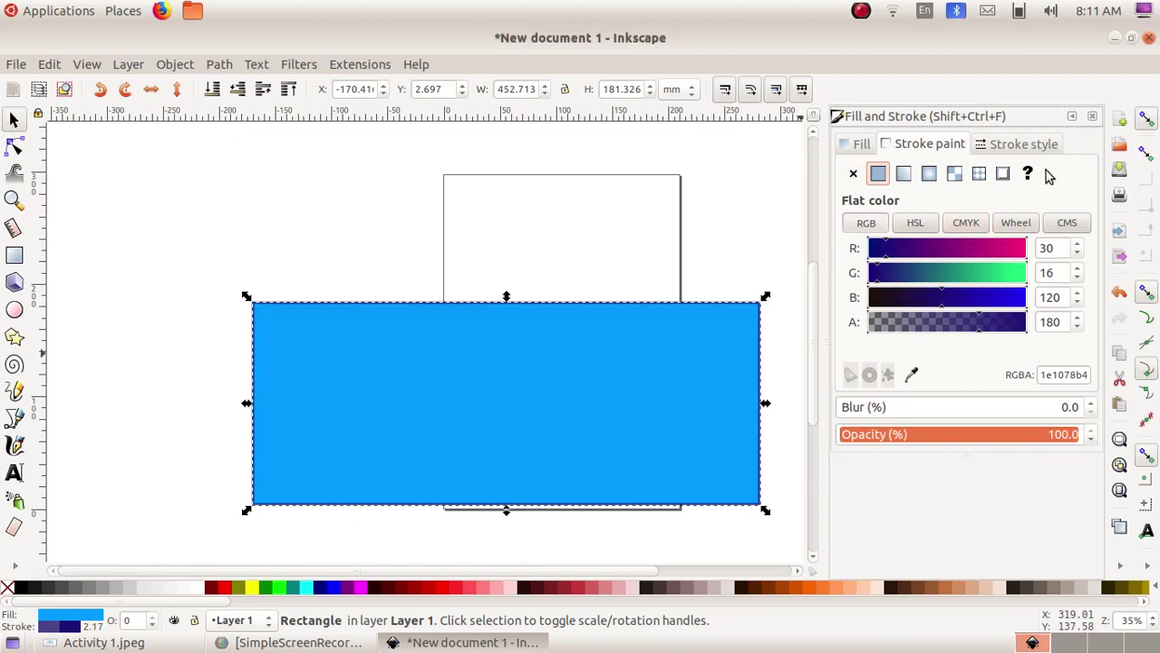
{"action": "left_click", "coordinate": [1029, 146]}
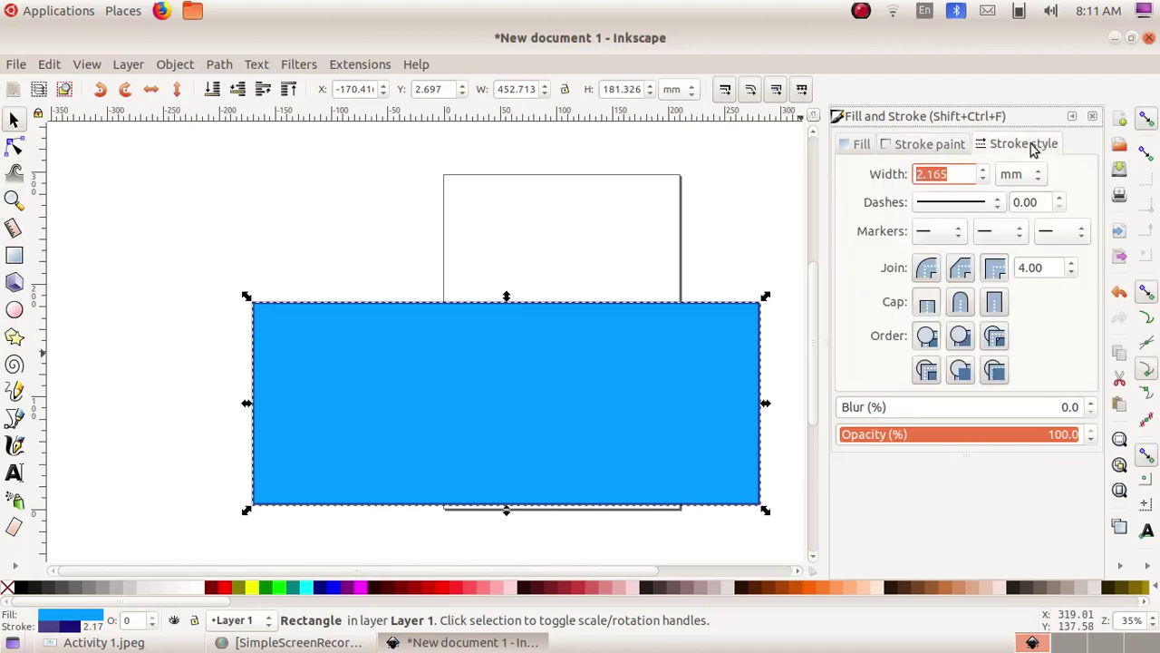
{"action": "left_click", "coordinate": [985, 171]}
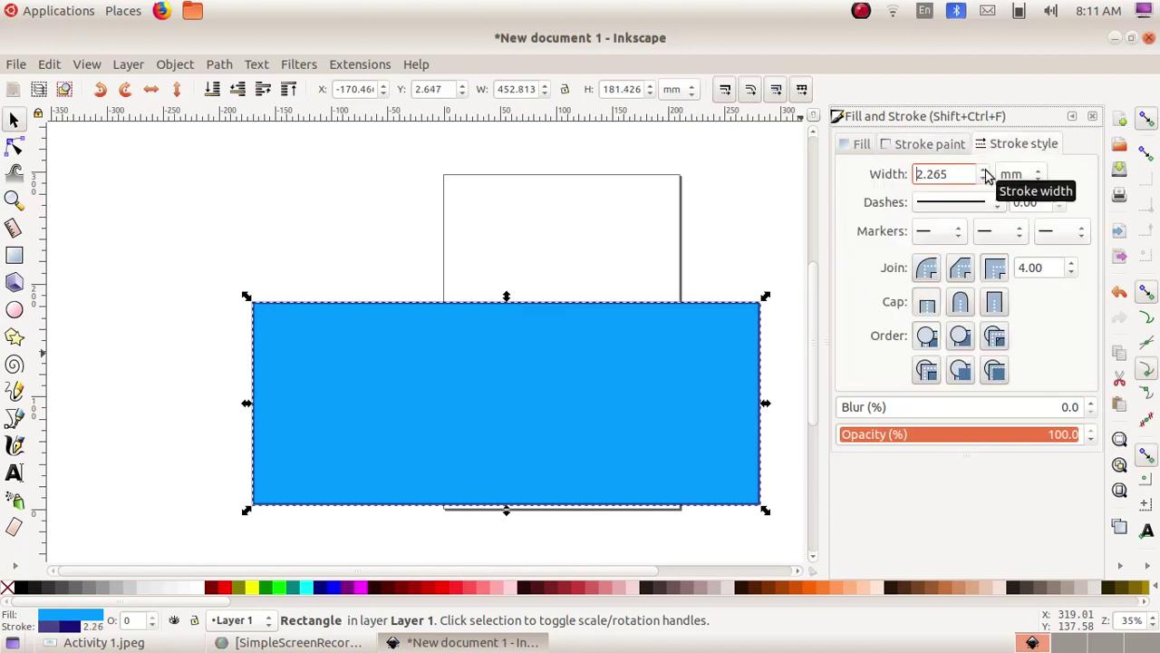
{"action": "left_click", "coordinate": [985, 170]}
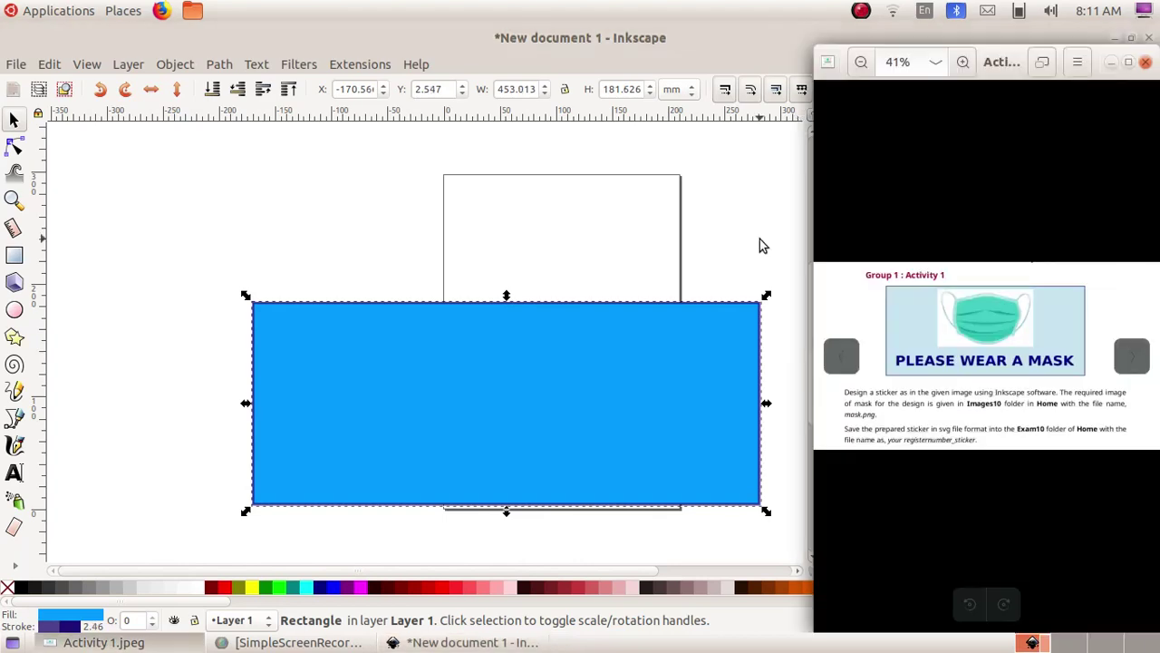
{"action": "left_click", "coordinate": [759, 238]}
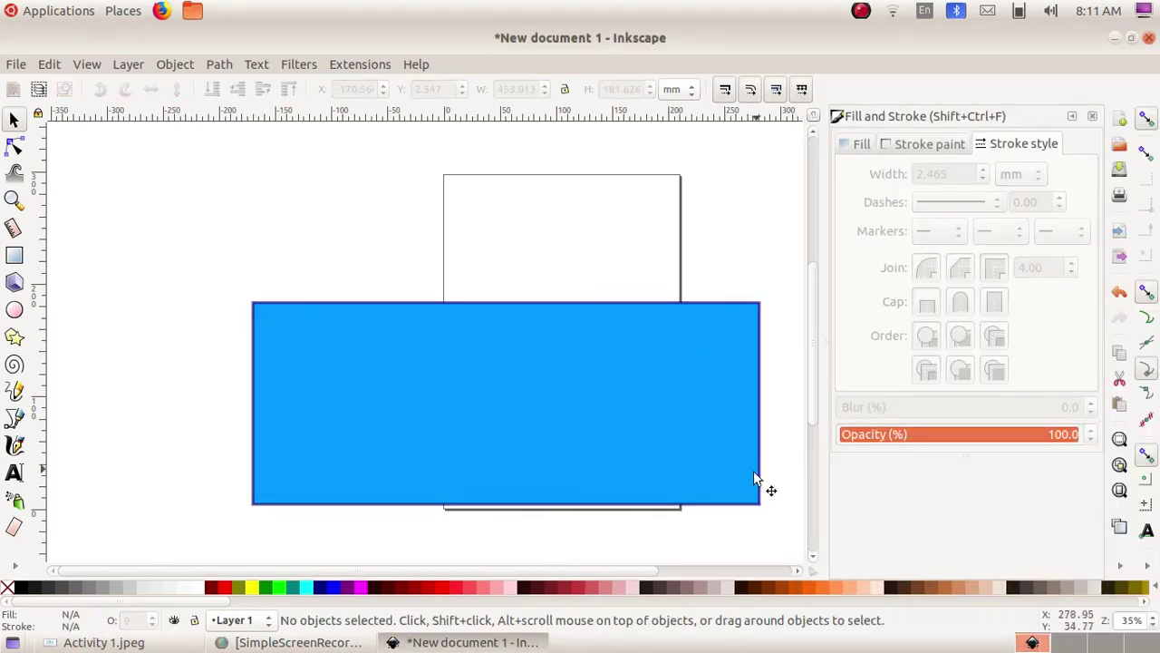
{"action": "left_click", "coordinate": [116, 644]}
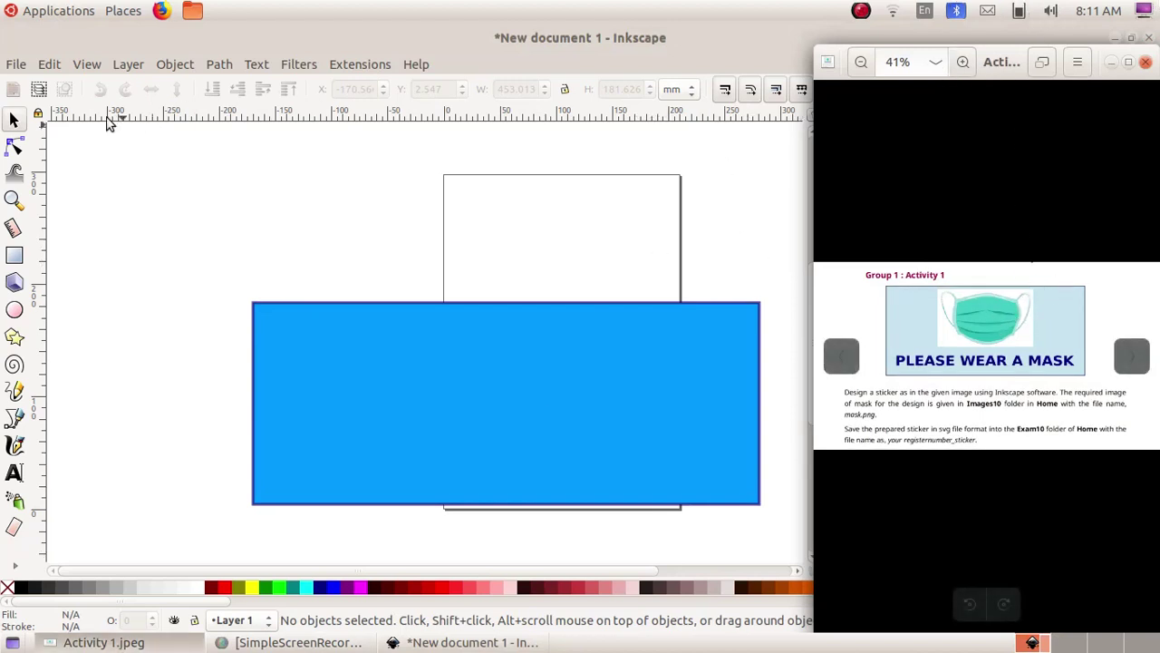
Import mask.png from the dell > Resources > Images10 folder
{"action": "left_click", "coordinate": [15, 66]}
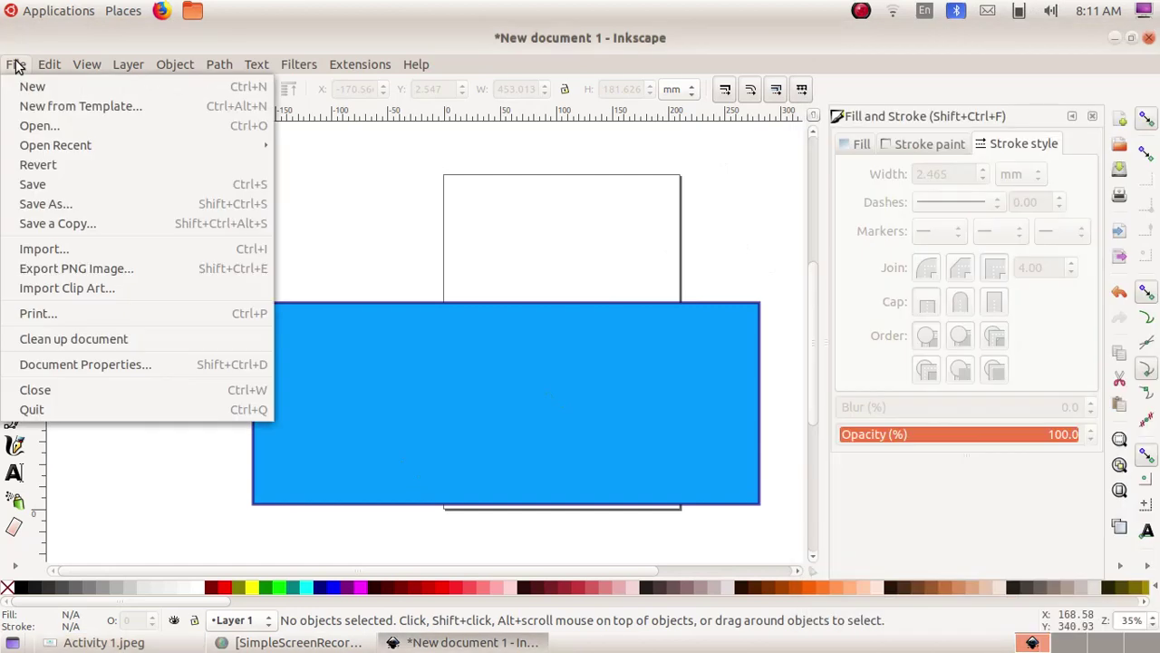
{"action": "left_click", "coordinate": [43, 250]}
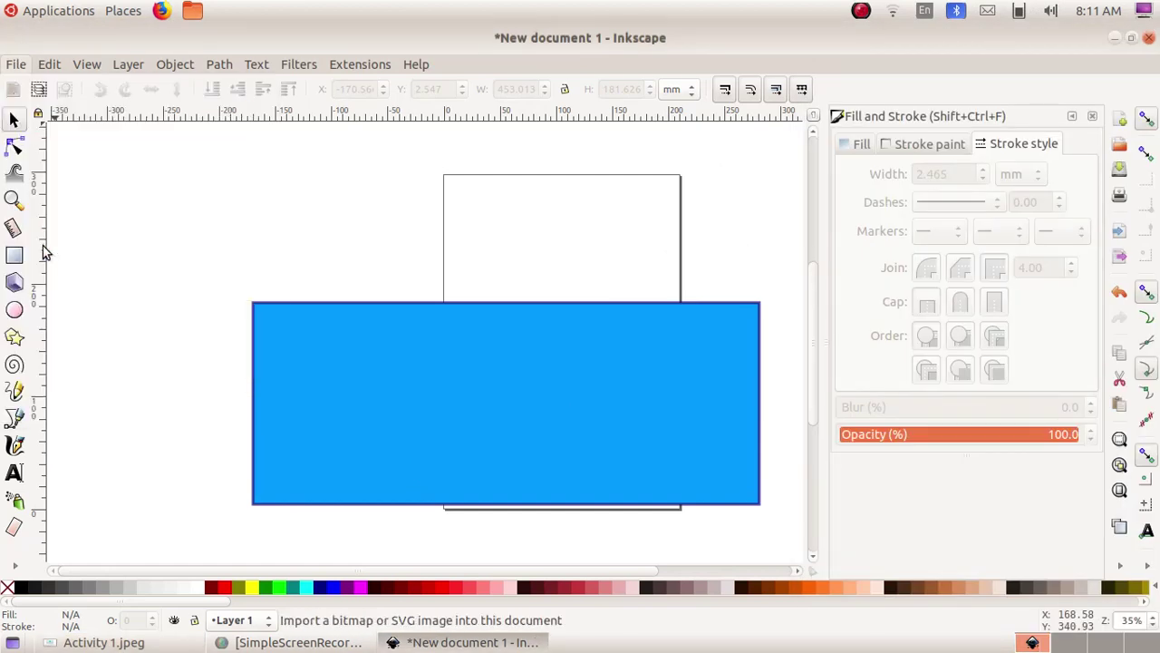
{"action": "left_click", "coordinate": [252, 180]}
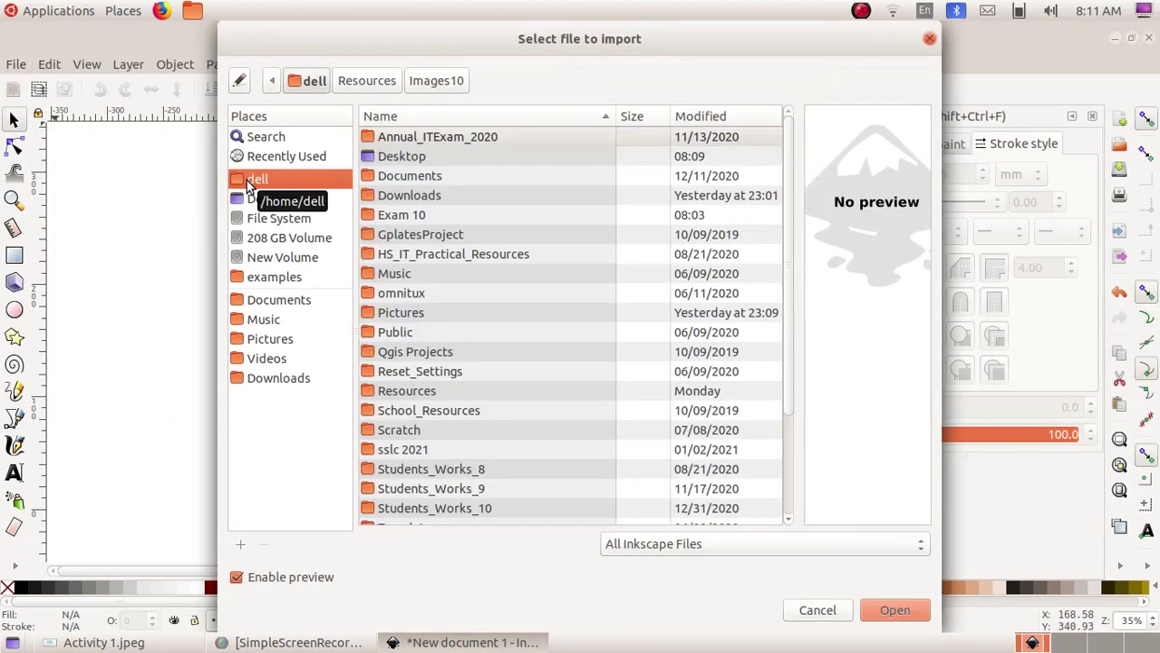
{"action": "double_click", "coordinate": [415, 397]}
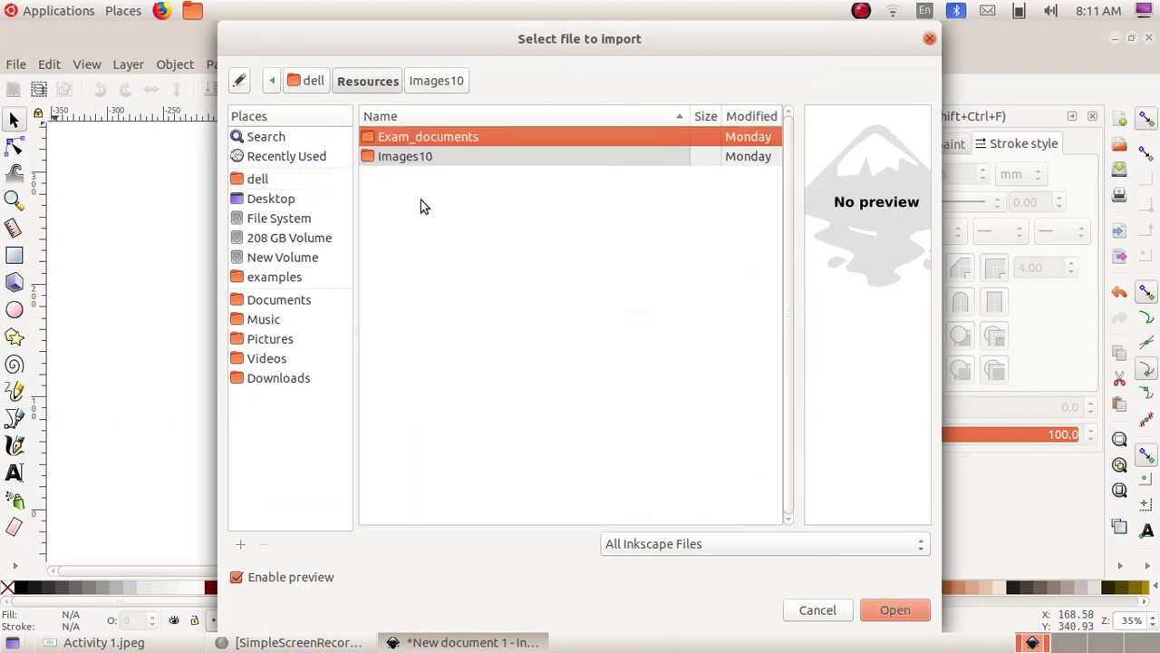
{"action": "double_click", "coordinate": [413, 160]}
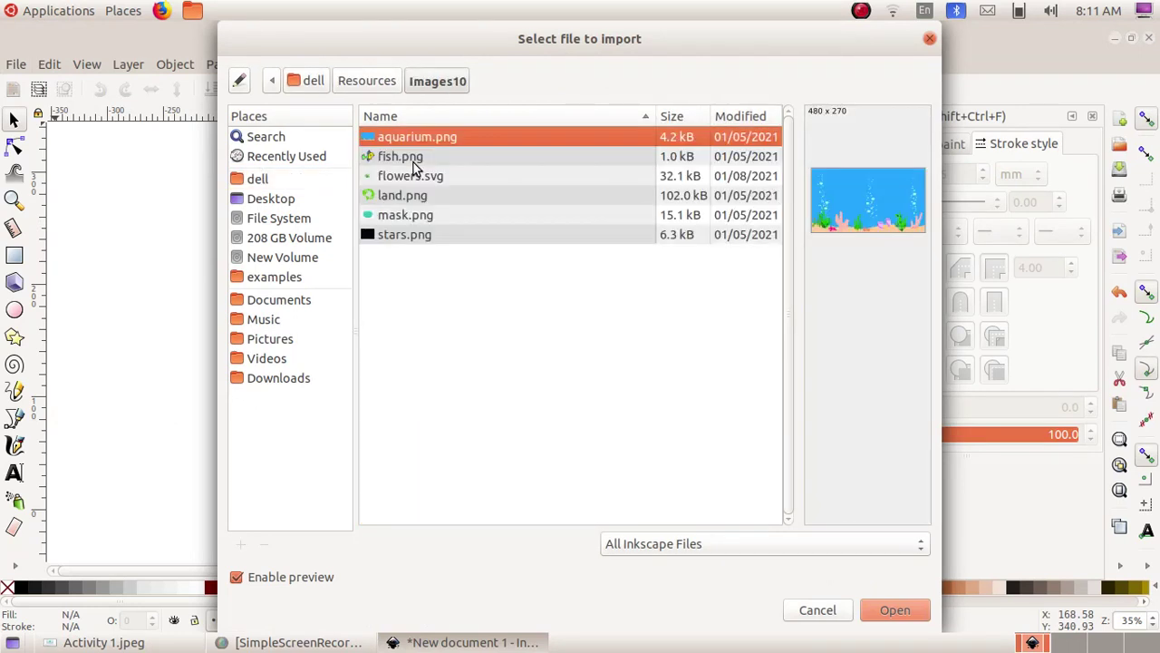
{"action": "left_click", "coordinate": [444, 218]}
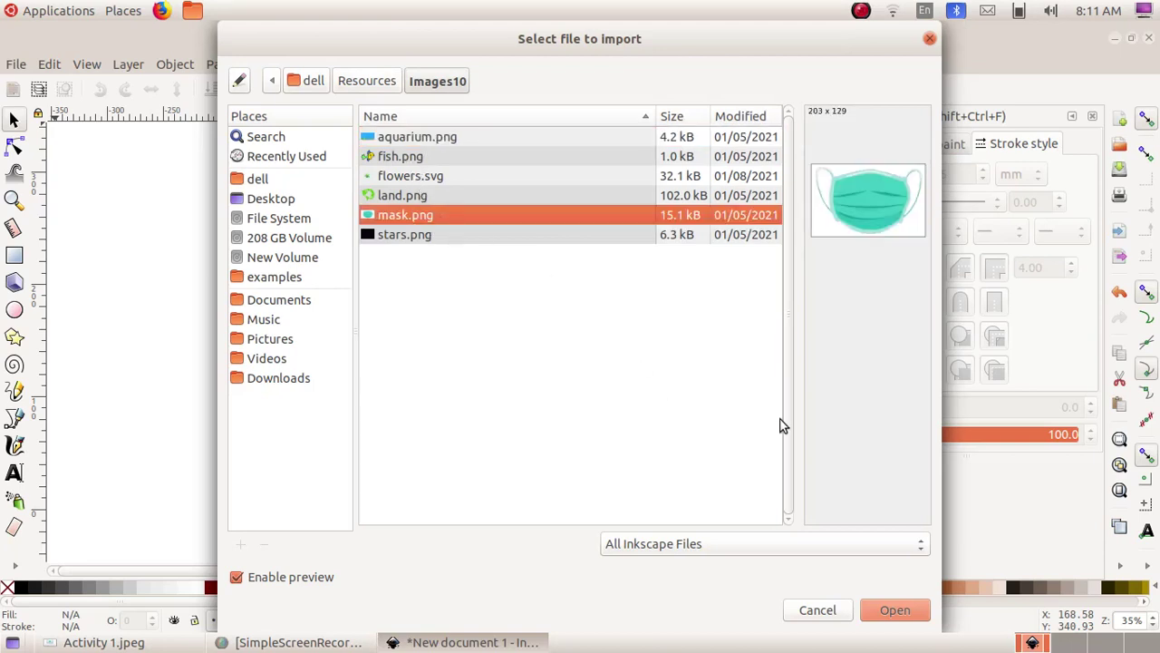
{"action": "left_click", "coordinate": [901, 607]}
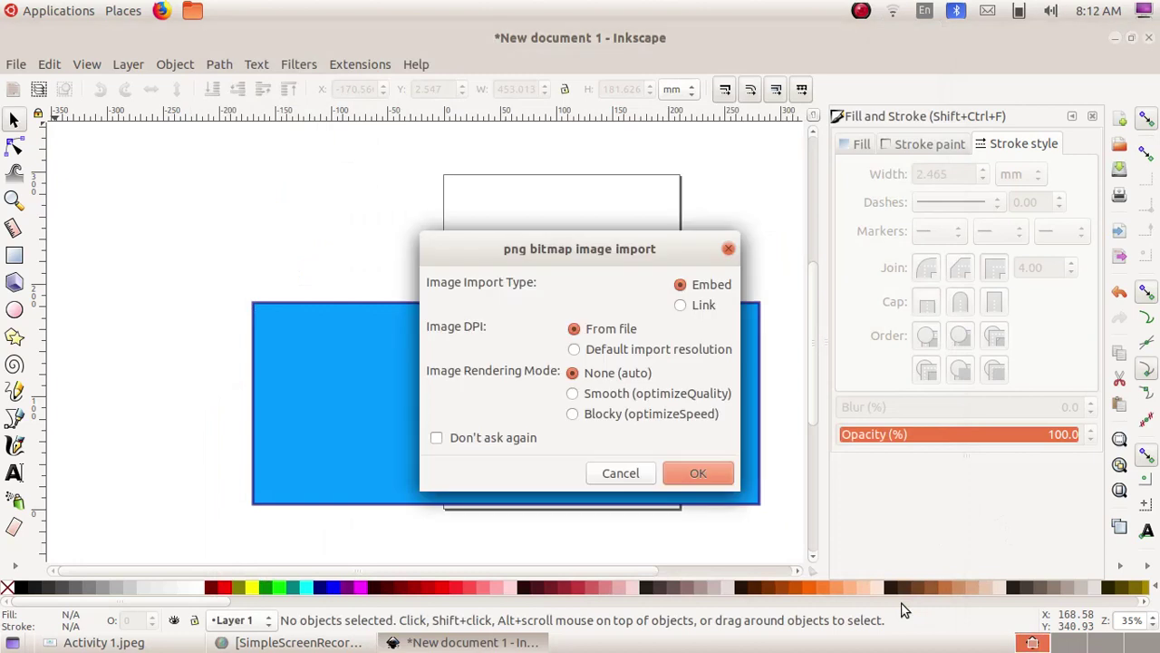
Embed the mask image, place it at the rectangle's top centre, and recheck the reference
{"action": "left_click", "coordinate": [700, 474]}
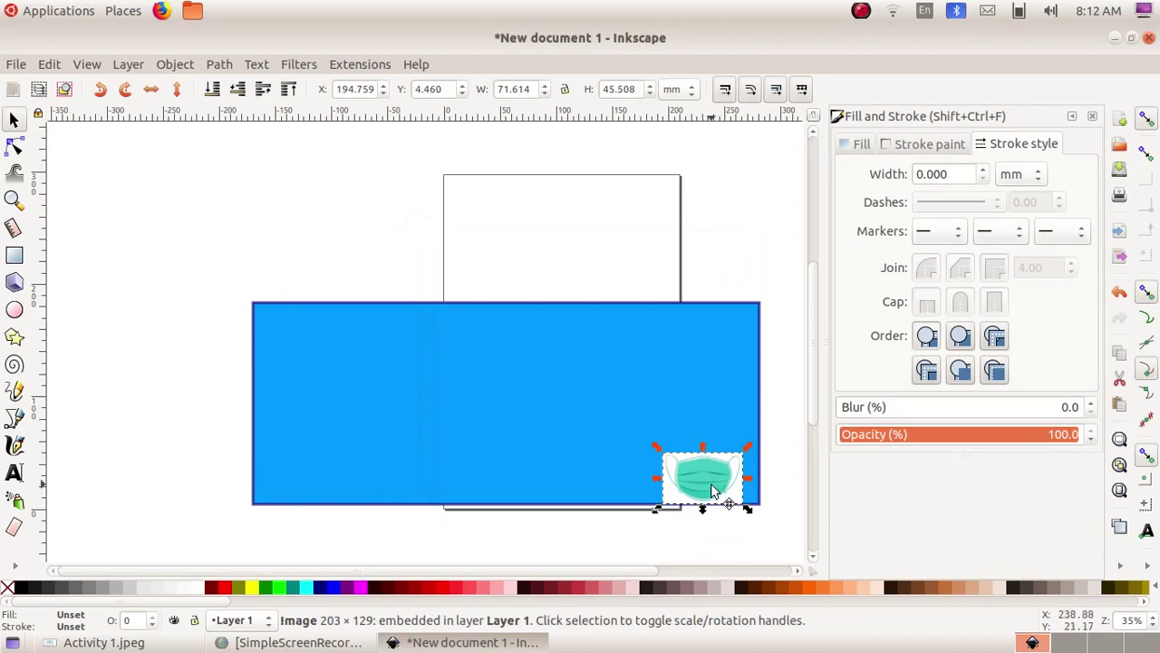
{"action": "left_click_drag", "start_coordinate": [712, 490], "coordinate": [651, 450]}
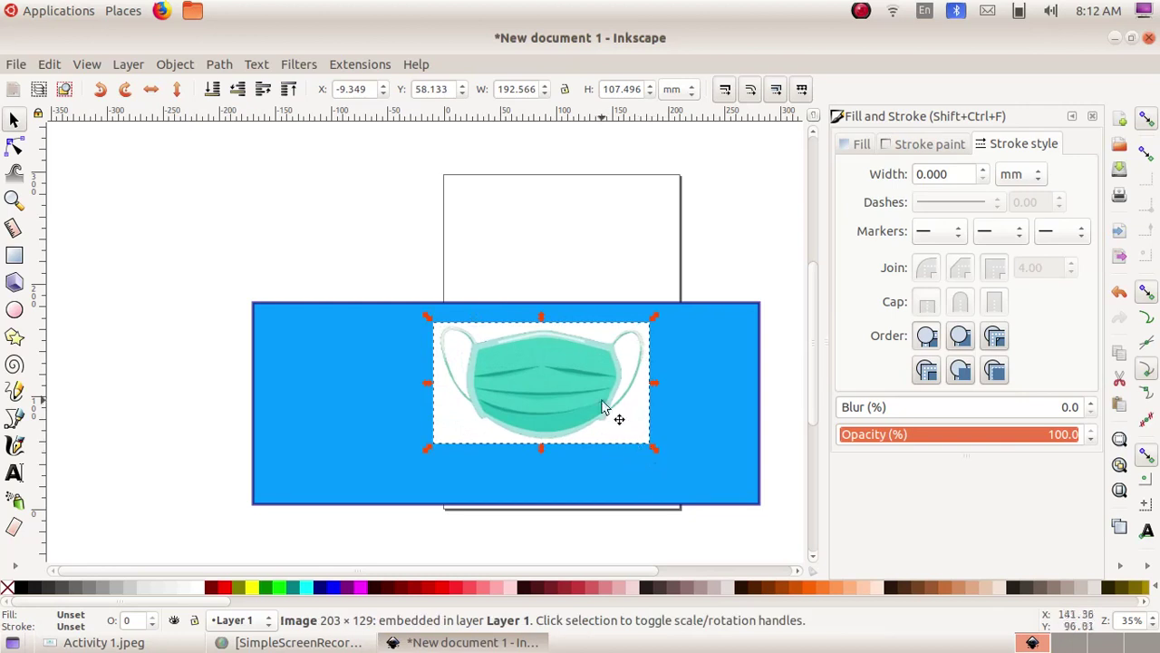
{"action": "left_click", "coordinate": [102, 642]}
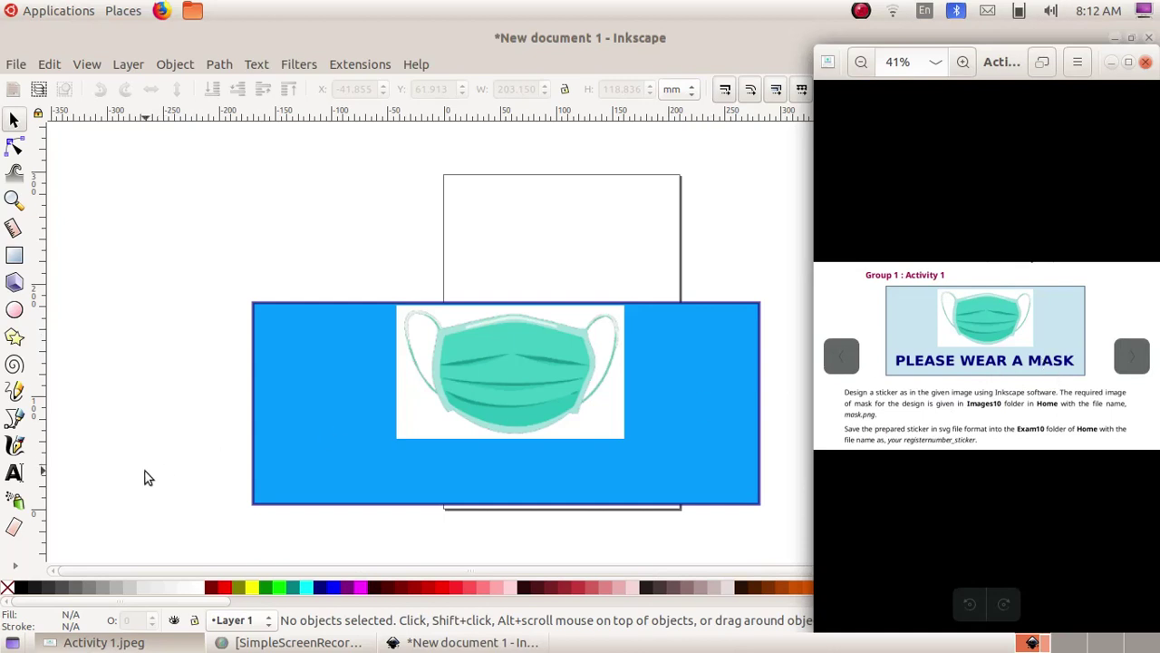
Add the text 'PLEASE WEAR A MASK' below the mask image
{"action": "left_click", "coordinate": [14, 475]}
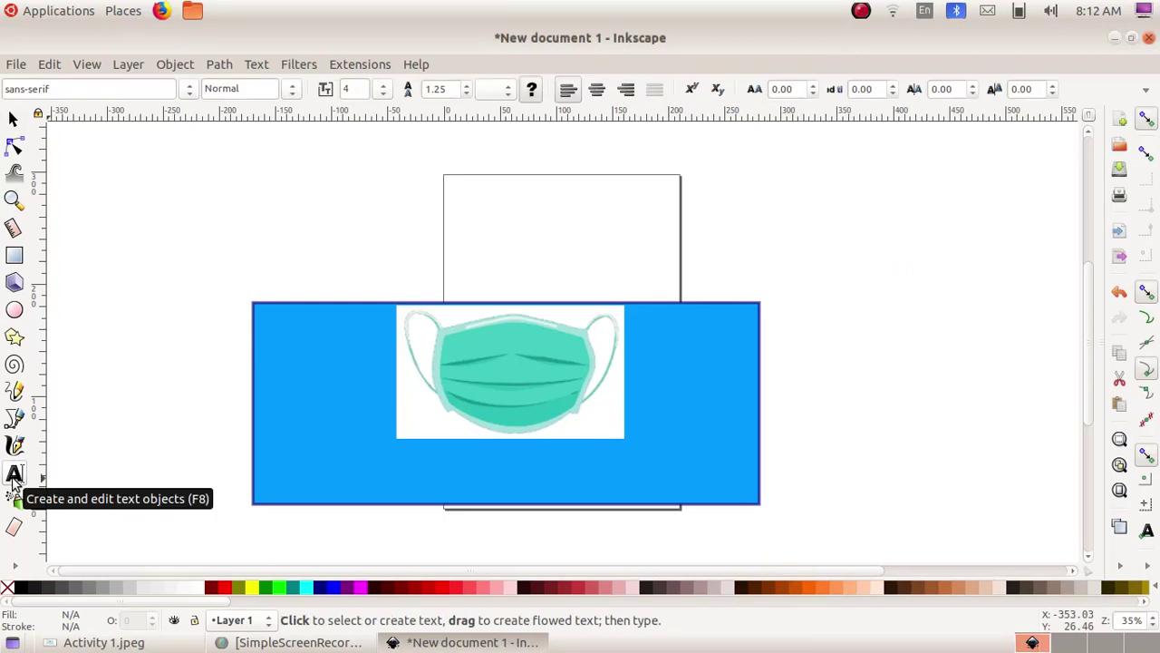
{"action": "left_click", "coordinate": [311, 471]}
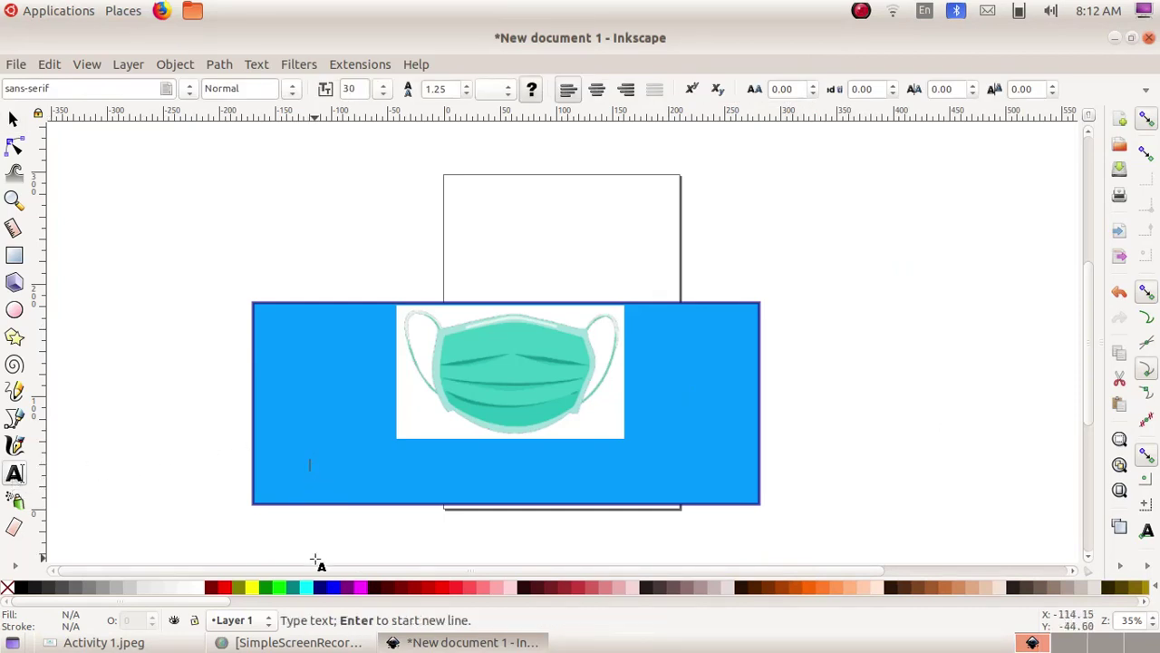
{"action": "type", "text": "P"}
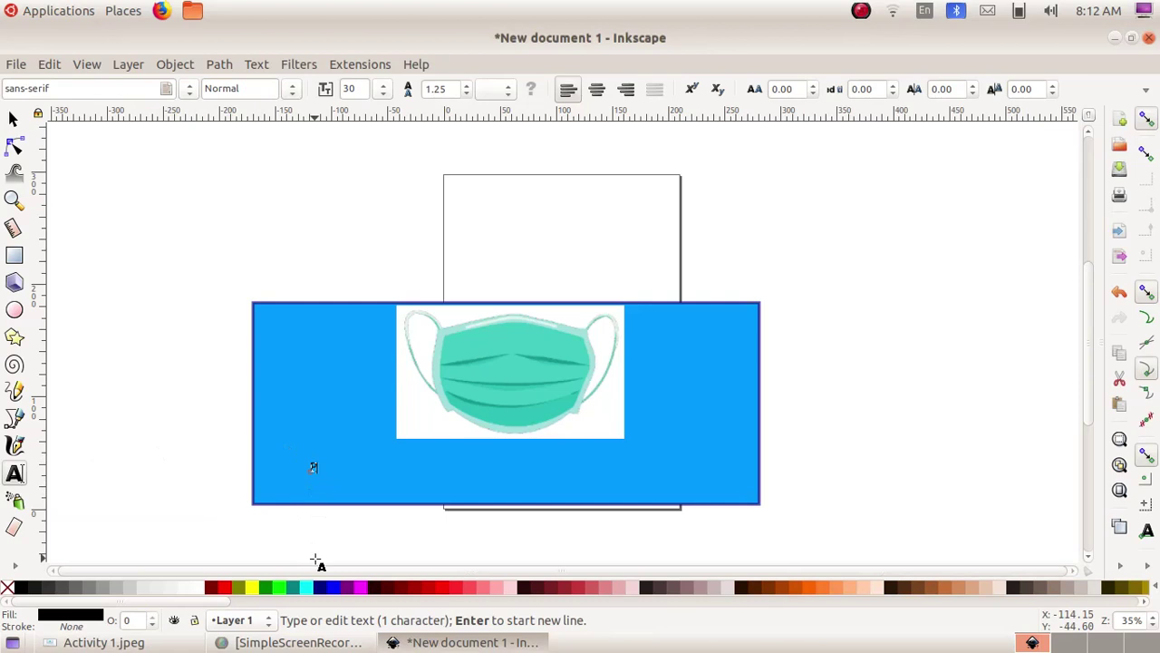
{"action": "type", "text": "LEASE WEAR"}
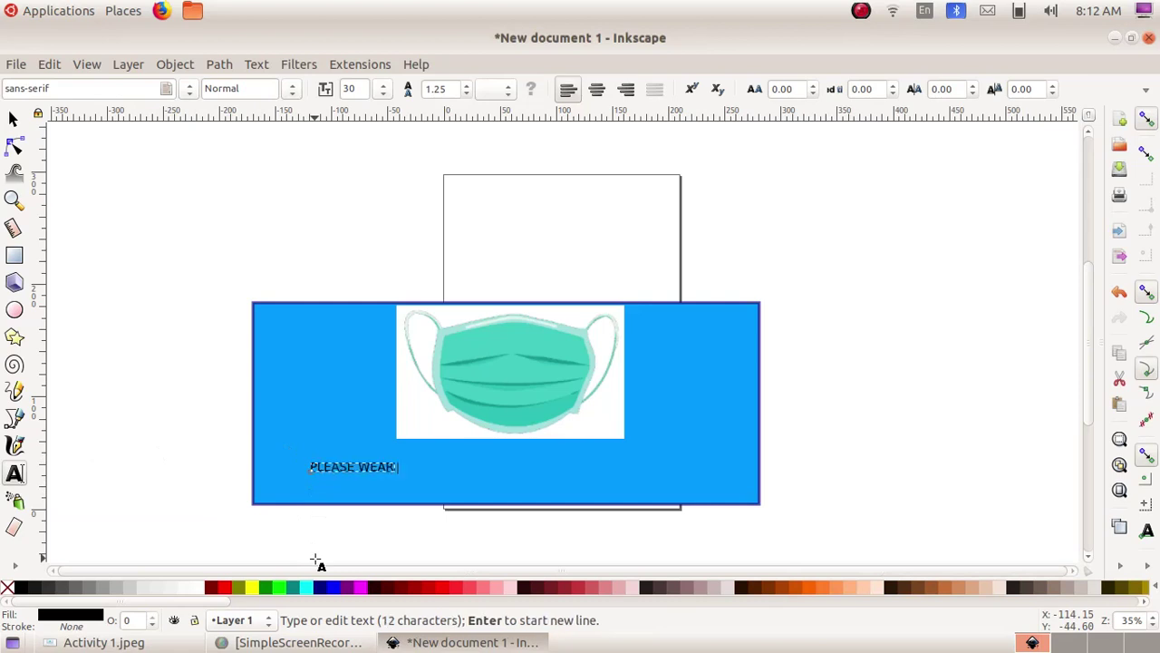
{"action": "type", "text": " A MASK"}
{"action": "key", "text": "Escape"}
{"action": "scroll", "coordinate": [316, 557], "scroll_direction": "left", "scroll_amount": 3}
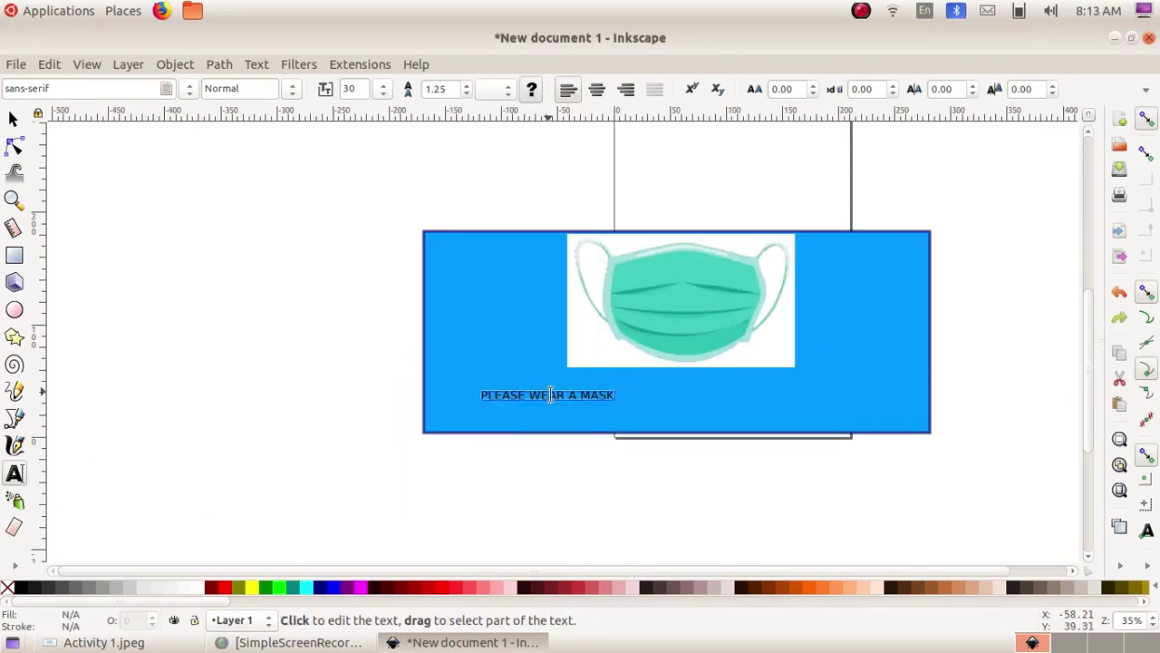
Stretch the caption wider and taller to about 349 × 28 mm across the banner
{"action": "left_click", "coordinate": [15, 121]}
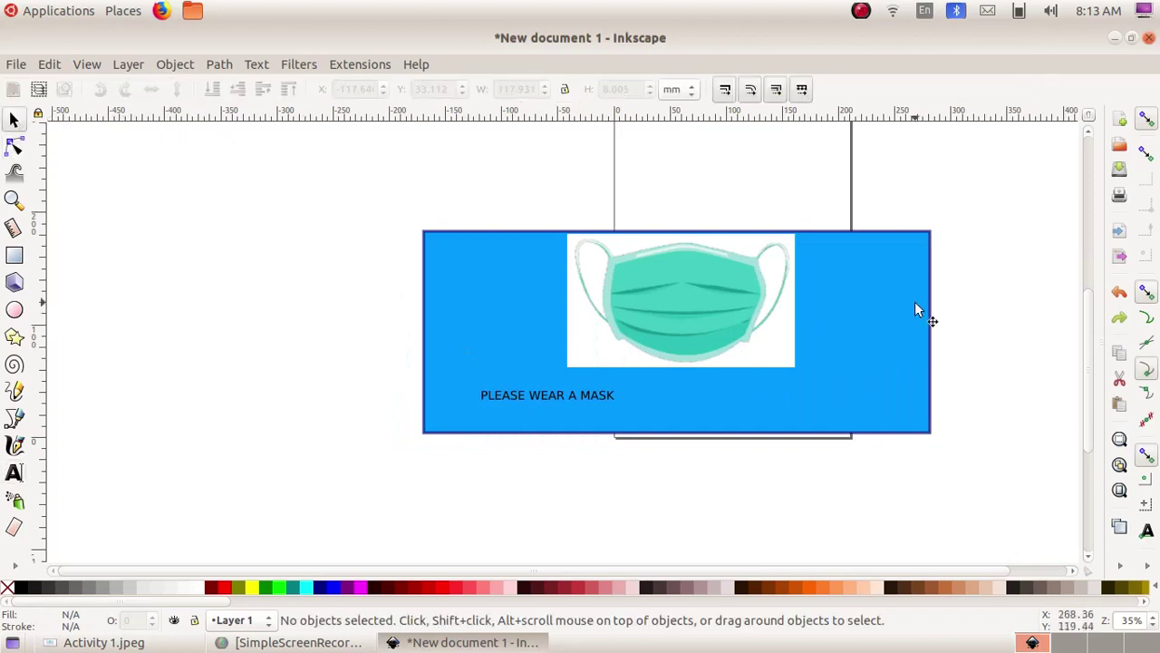
{"action": "left_click", "coordinate": [562, 398]}
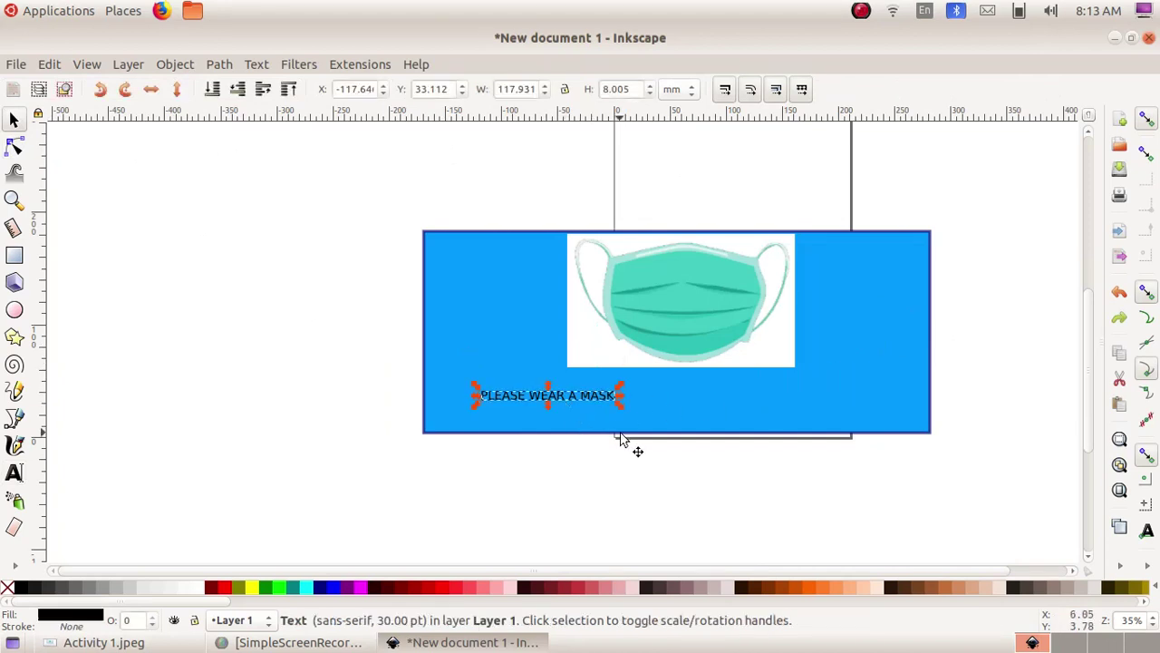
{"action": "left_click_drag", "start_coordinate": [620, 405], "coordinate": [883, 428]}
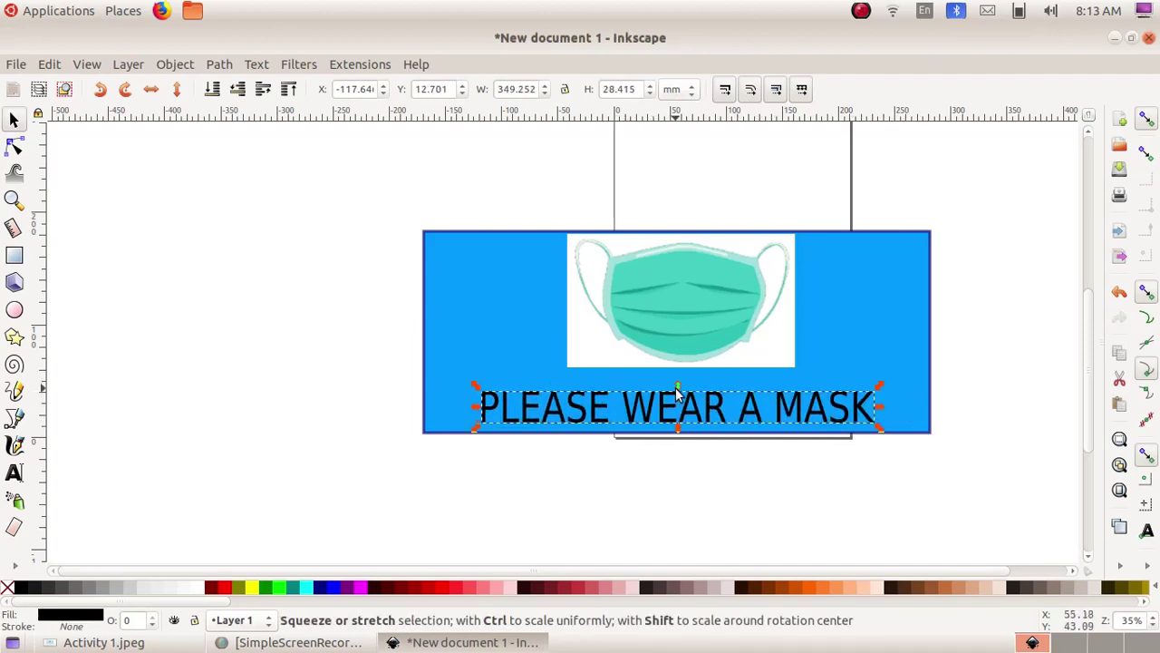
{"action": "left_click_drag", "start_coordinate": [678, 390], "coordinate": [678, 382]}
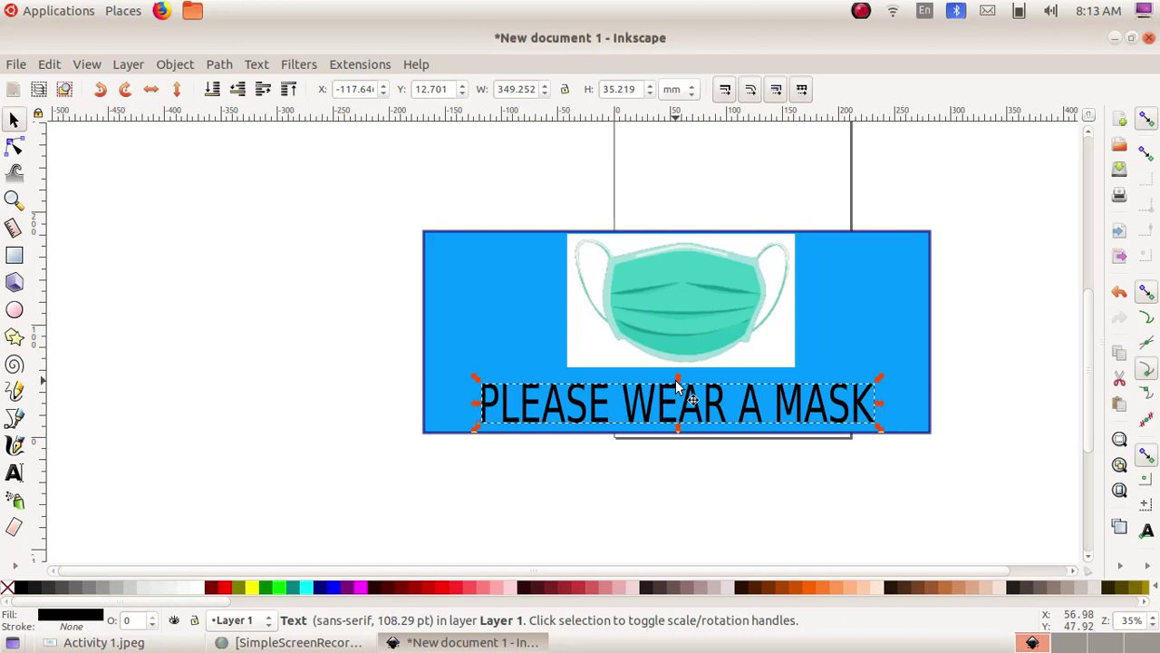
Apply the Bold font style to the caption via Text and Font
{"action": "left_click", "coordinate": [257, 66]}
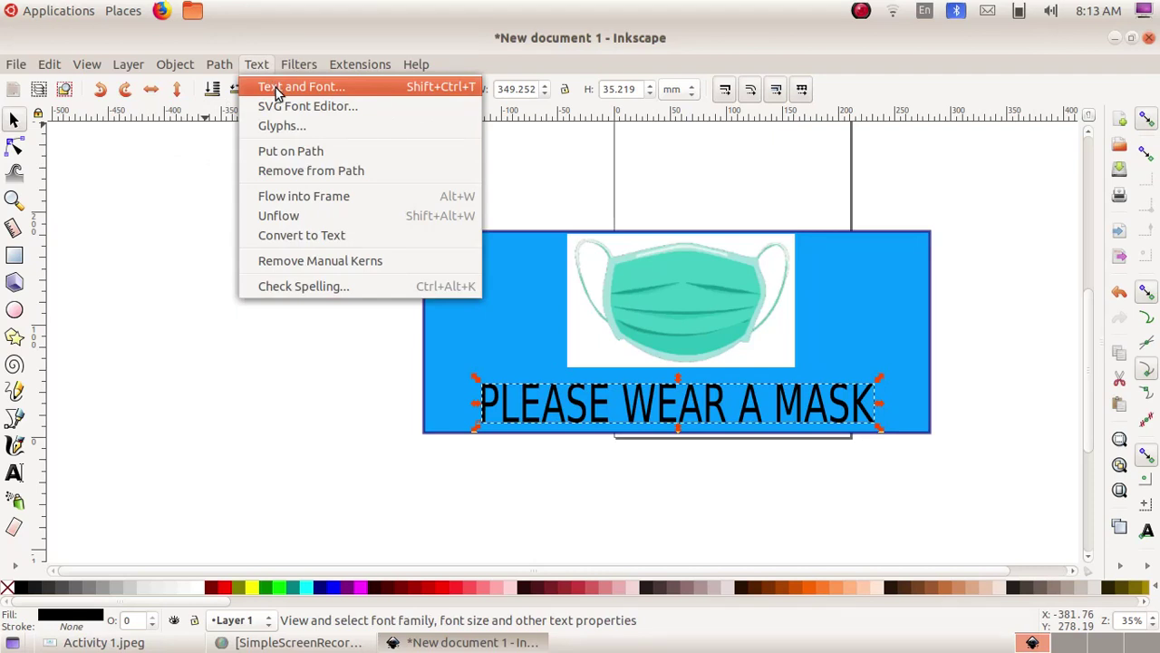
{"action": "left_click", "coordinate": [276, 87]}
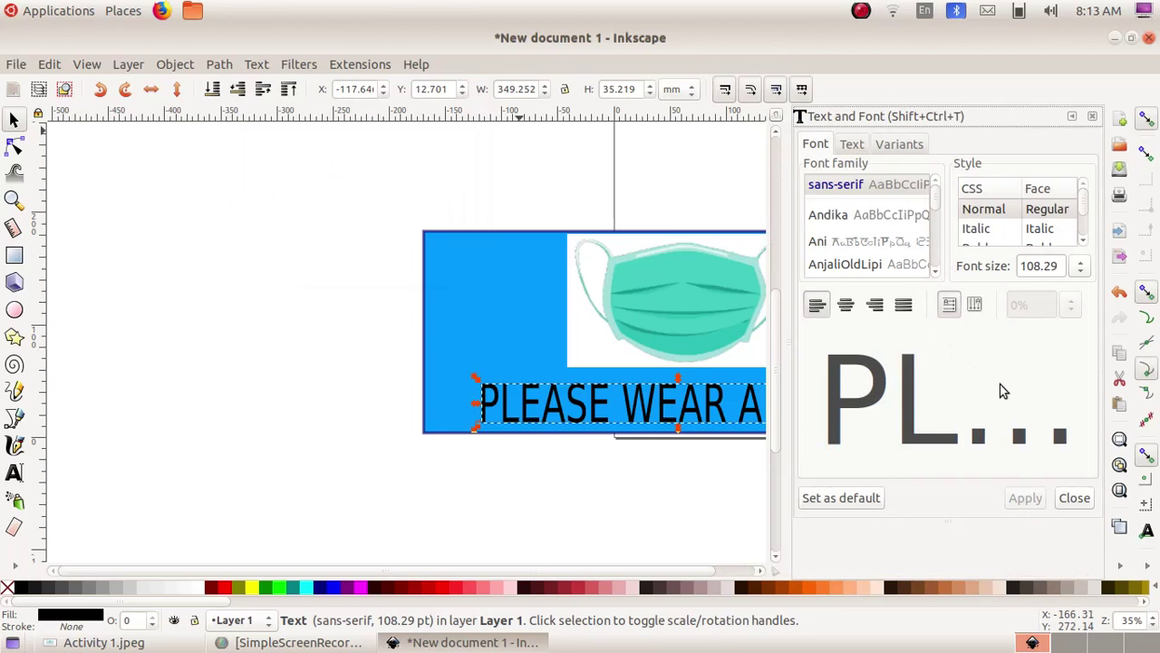
{"action": "left_click", "coordinate": [1083, 240]}
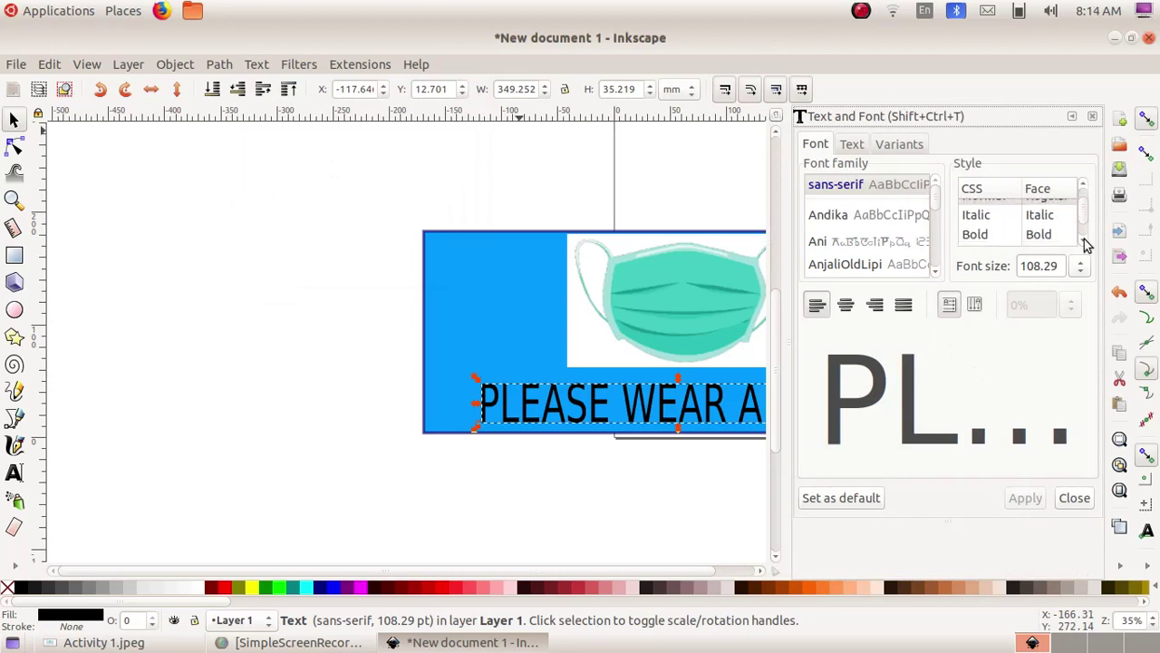
{"action": "left_click", "coordinate": [975, 237]}
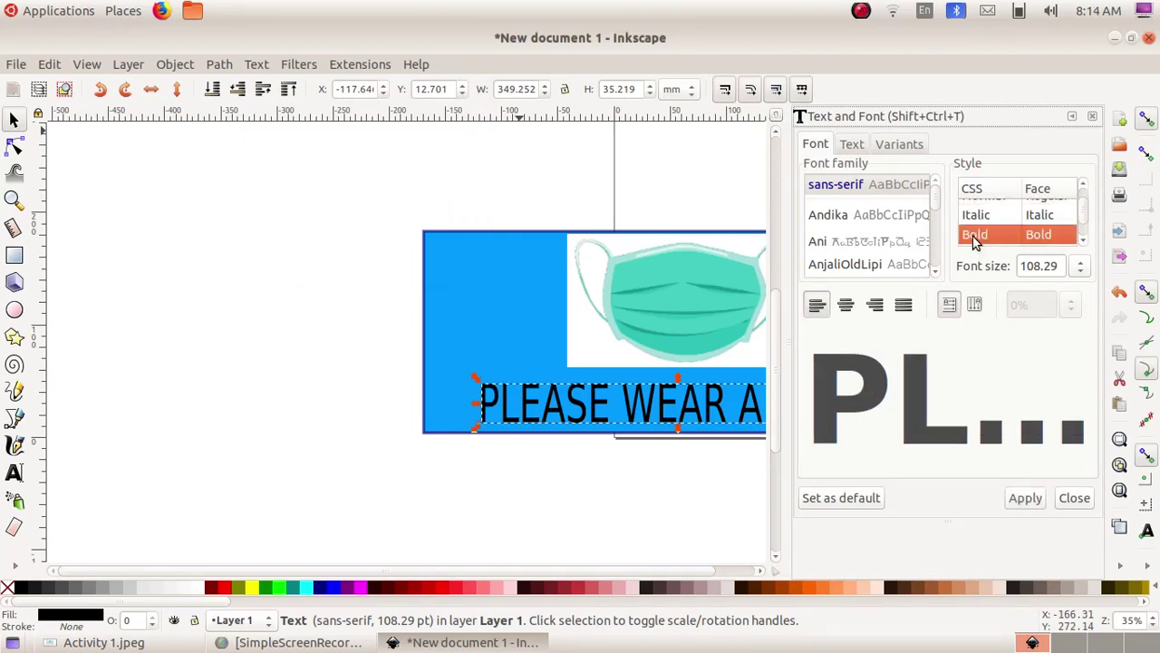
{"action": "left_click", "coordinate": [1024, 497]}
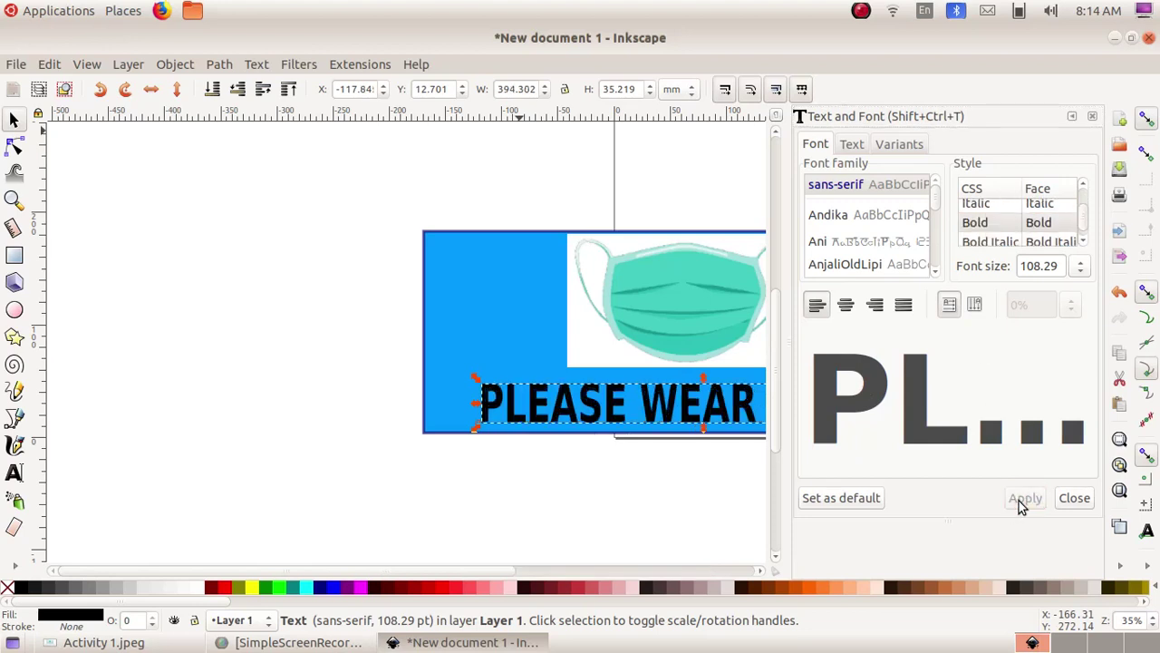
{"action": "left_click", "coordinate": [1074, 501]}
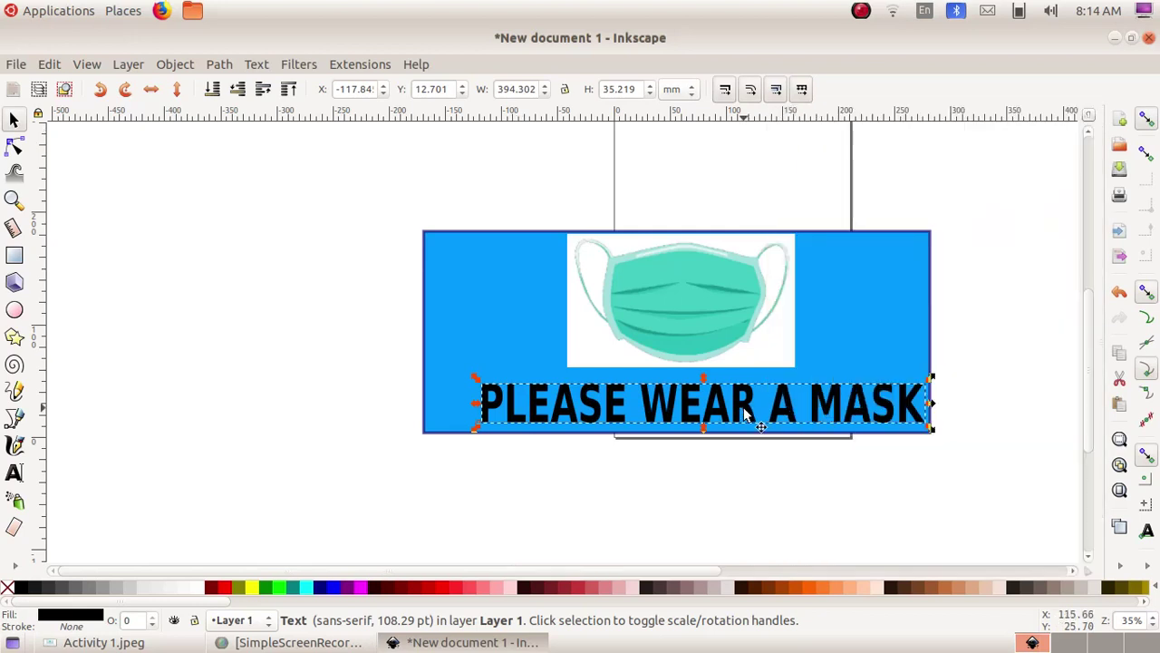
Shift the caption slightly left to centre it and colour it navy (#000080)
{"action": "left_click_drag", "start_coordinate": [745, 414], "coordinate": [724, 415]}
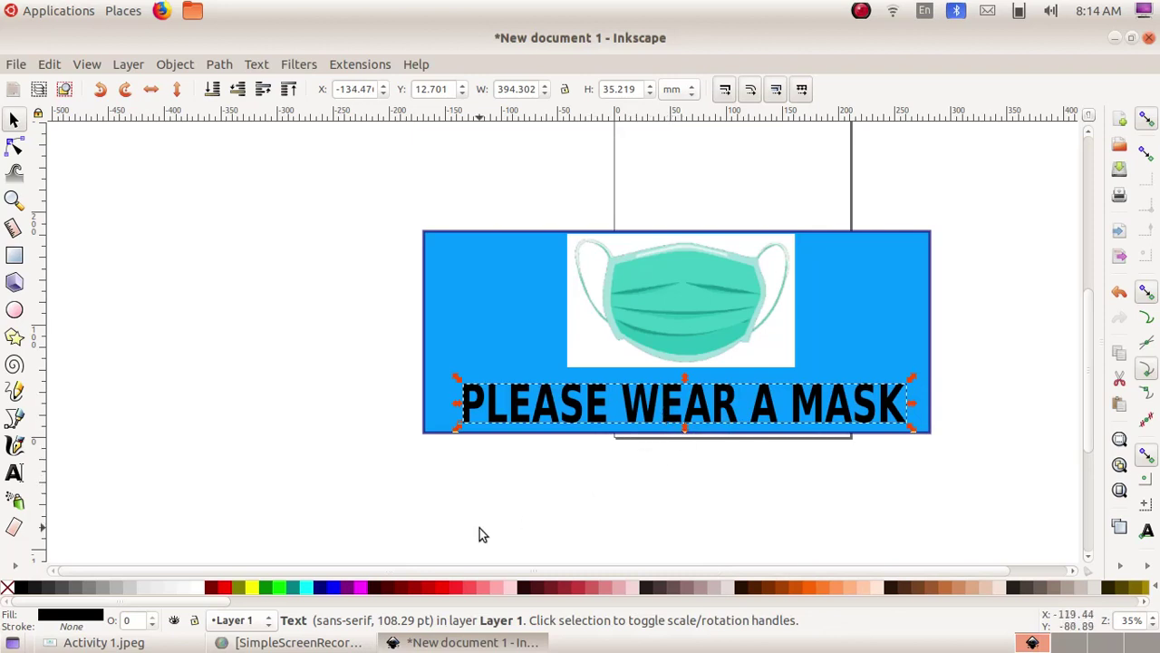
{"action": "left_click", "coordinate": [319, 588]}
{"action": "left_click", "coordinate": [972, 386]}
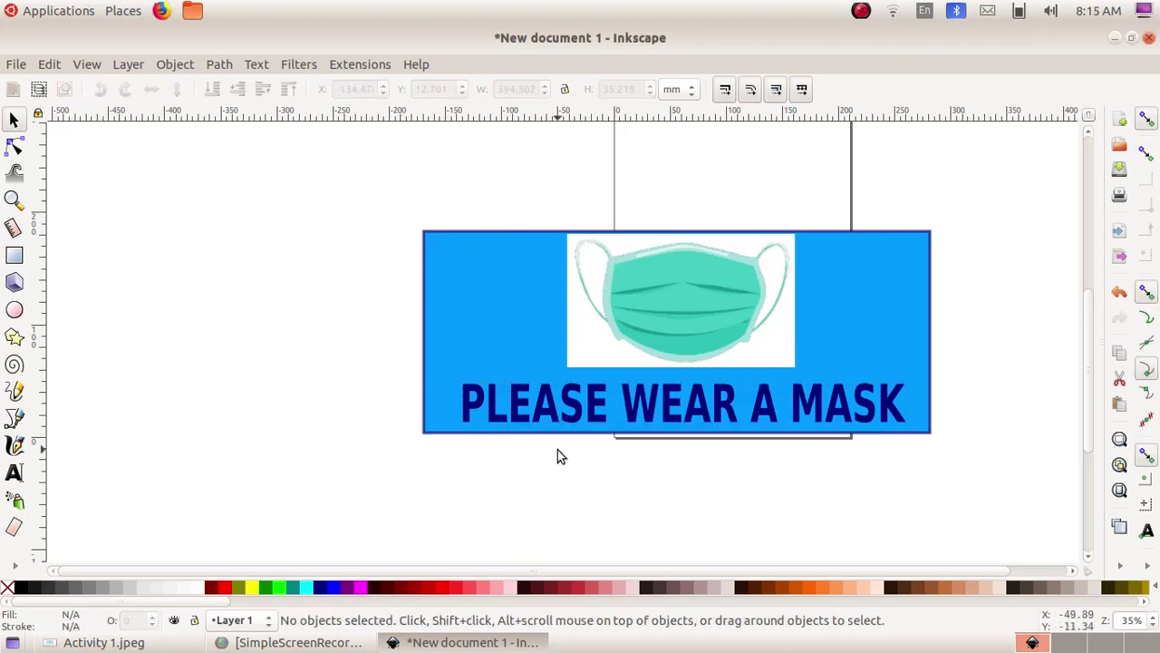
{"action": "left_click", "coordinate": [15, 121]}
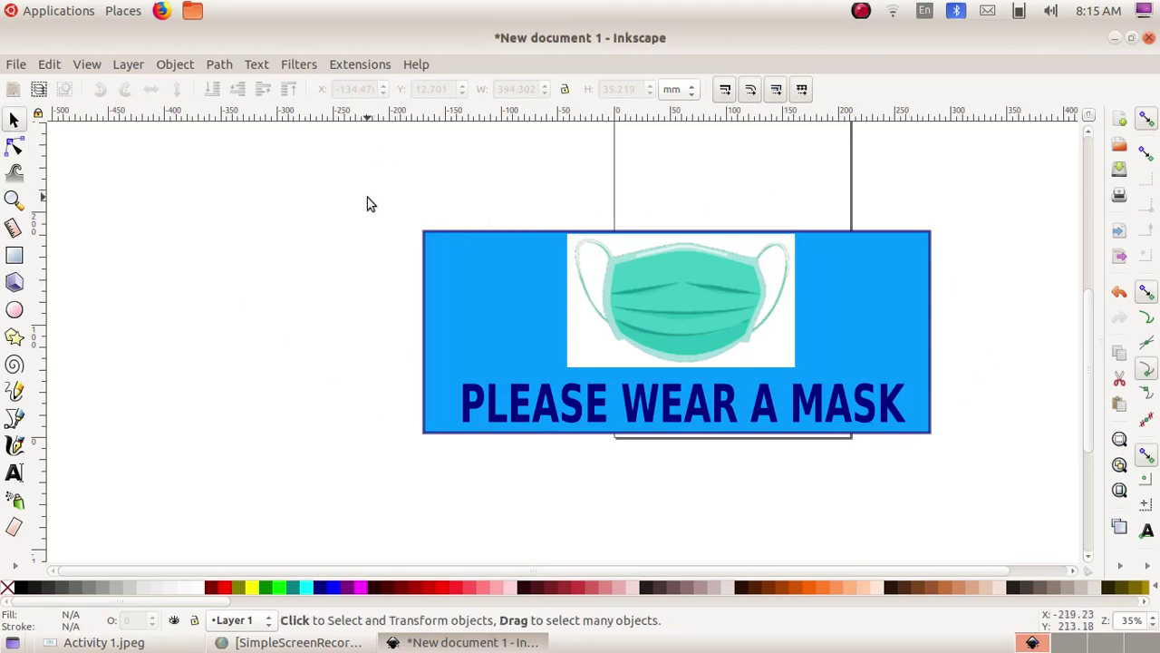
Group the rectangle, mask image and caption, then move the group slightly up
{"action": "left_click_drag", "start_coordinate": [367, 197], "coordinate": [987, 488]}
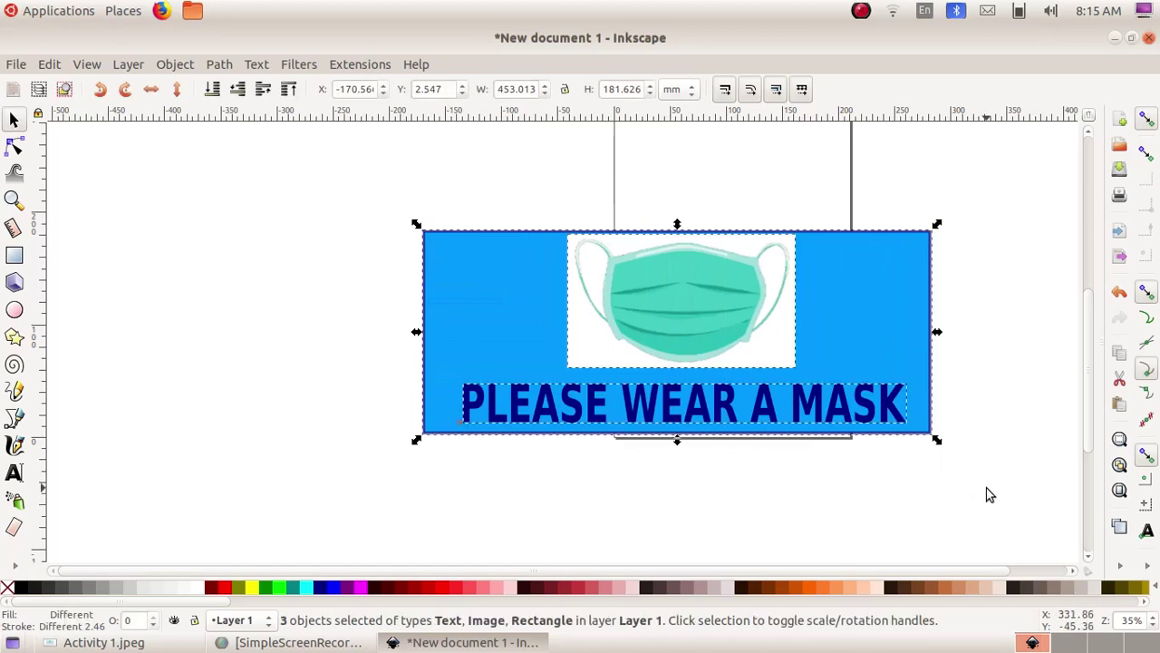
{"action": "left_click", "coordinate": [175, 64]}
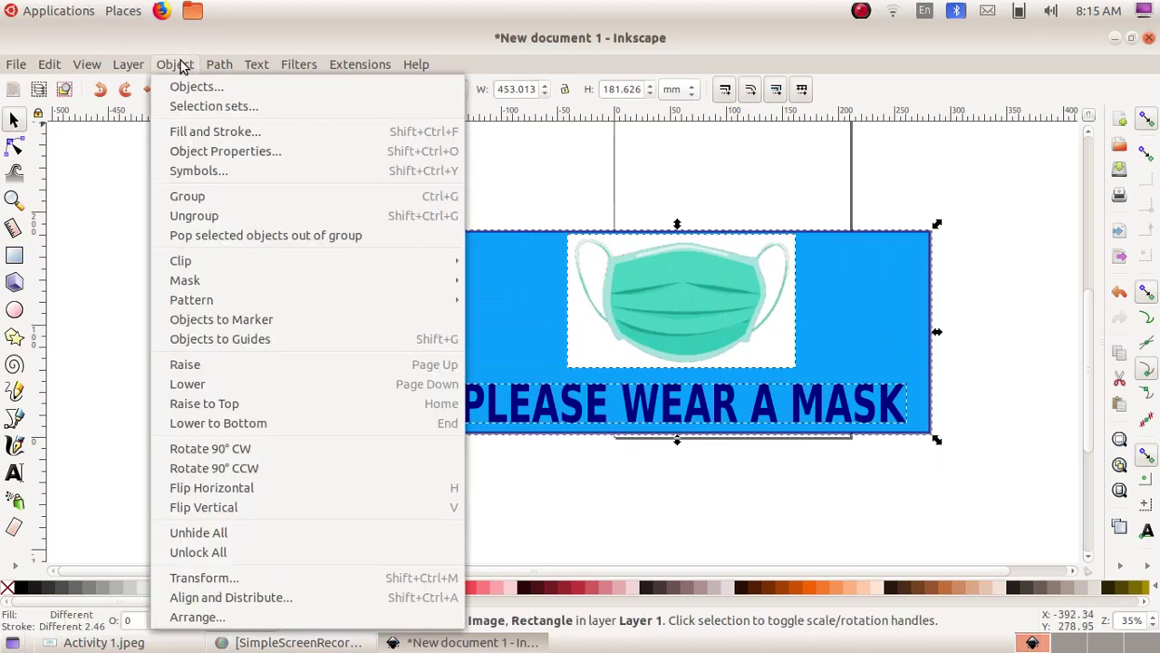
{"action": "left_click", "coordinate": [230, 195]}
{"action": "left_click_drag", "start_coordinate": [729, 320], "coordinate": [723, 261]}
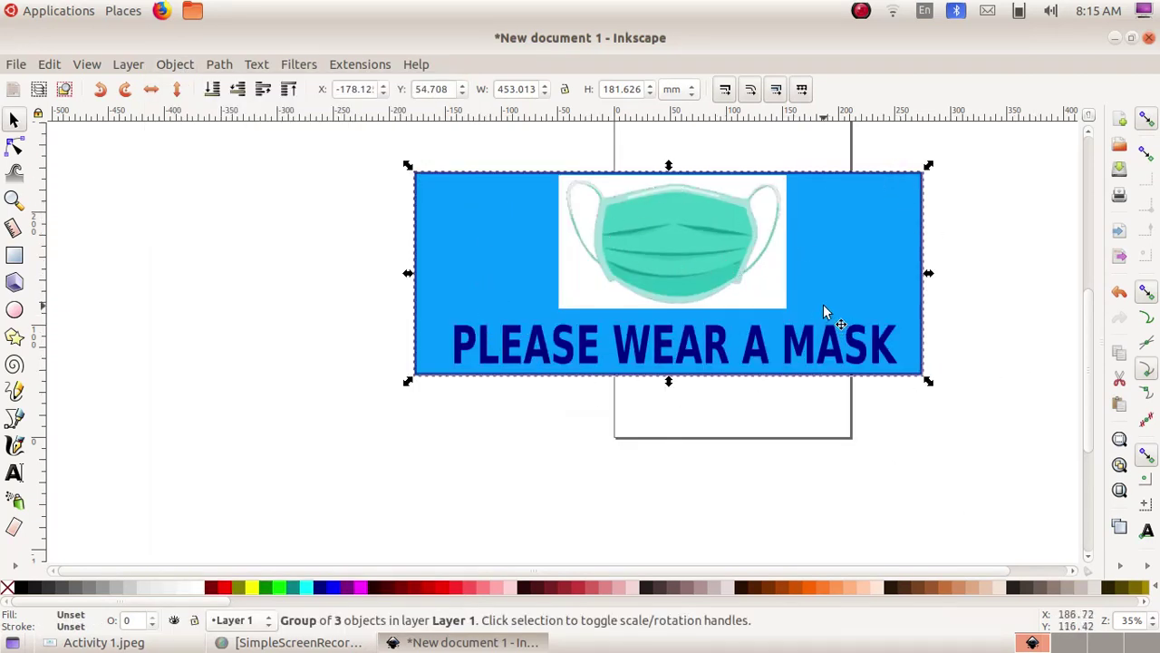
{"action": "left_click", "coordinate": [298, 339]}
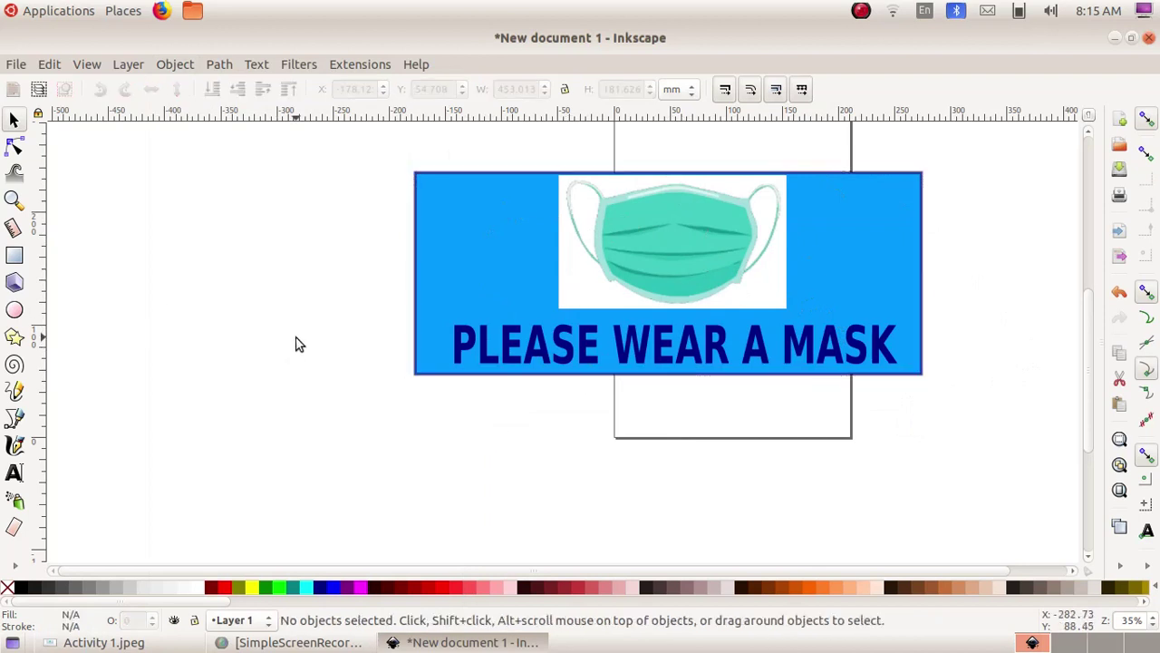
{"action": "left_click", "coordinate": [15, 66]}
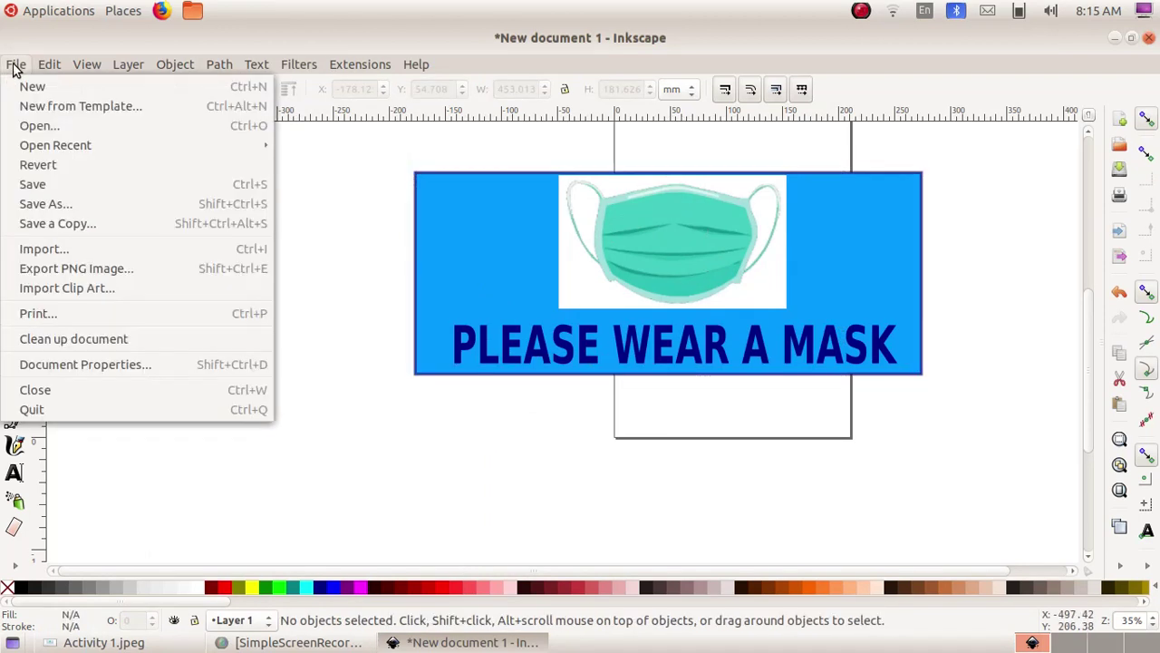
Resize the page to the drawing, giving 453.013 × 181.626 mm landscape
{"action": "left_click", "coordinate": [76, 364]}
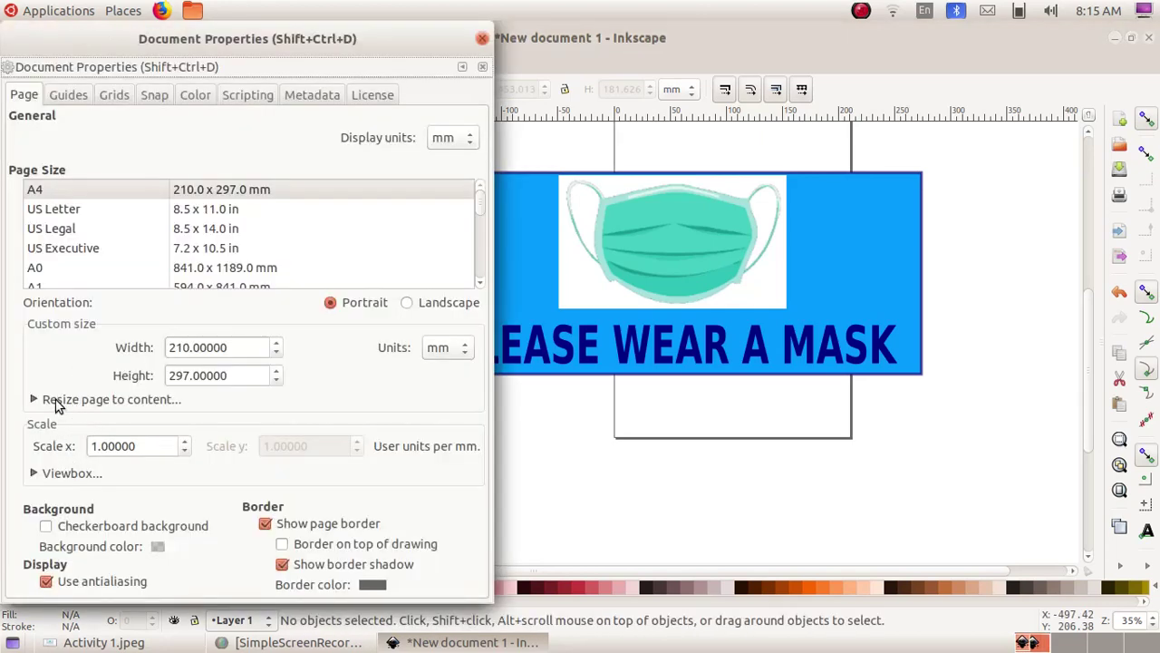
{"action": "left_click", "coordinate": [57, 400]}
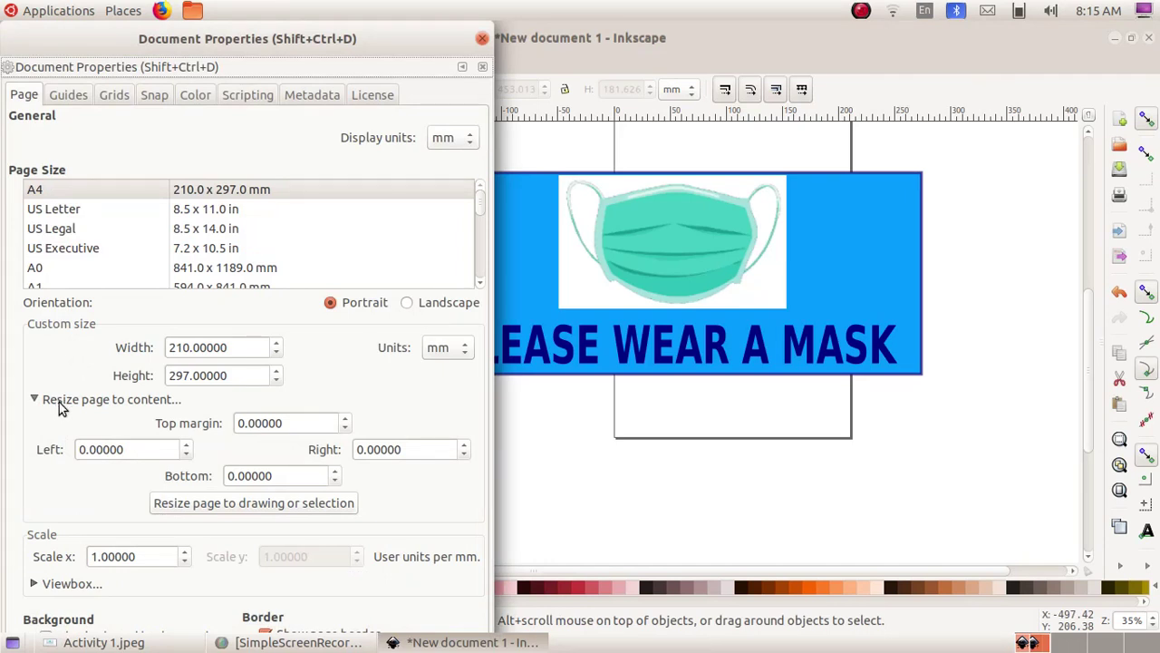
{"action": "left_click", "coordinate": [225, 504]}
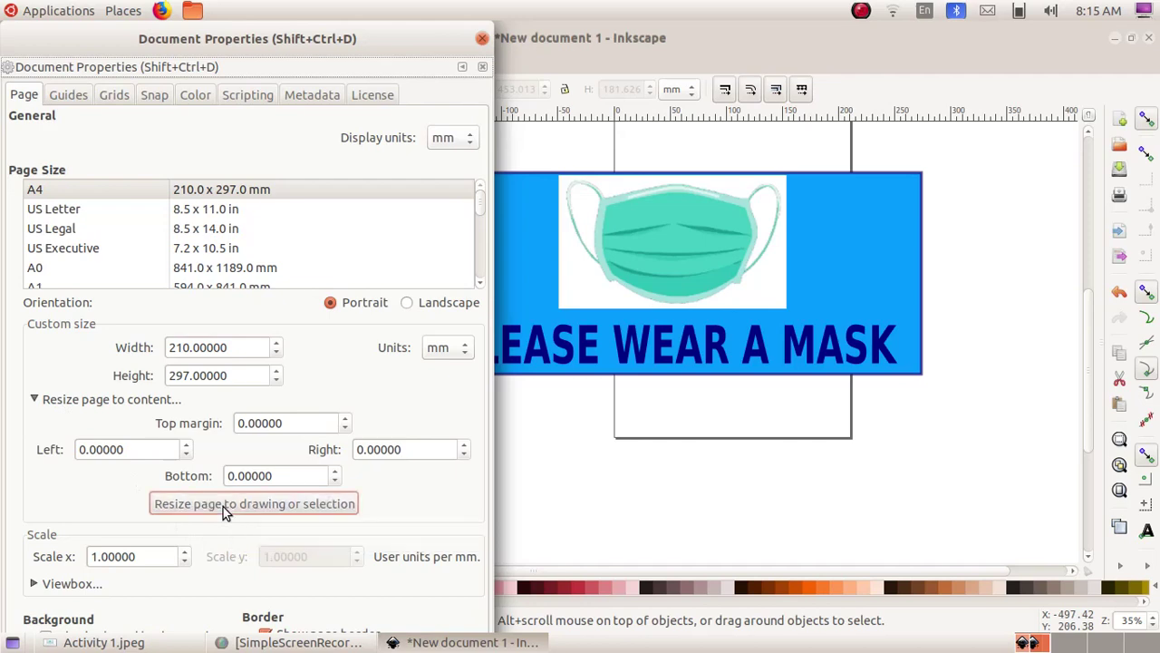
{"action": "left_click", "coordinate": [482, 38]}
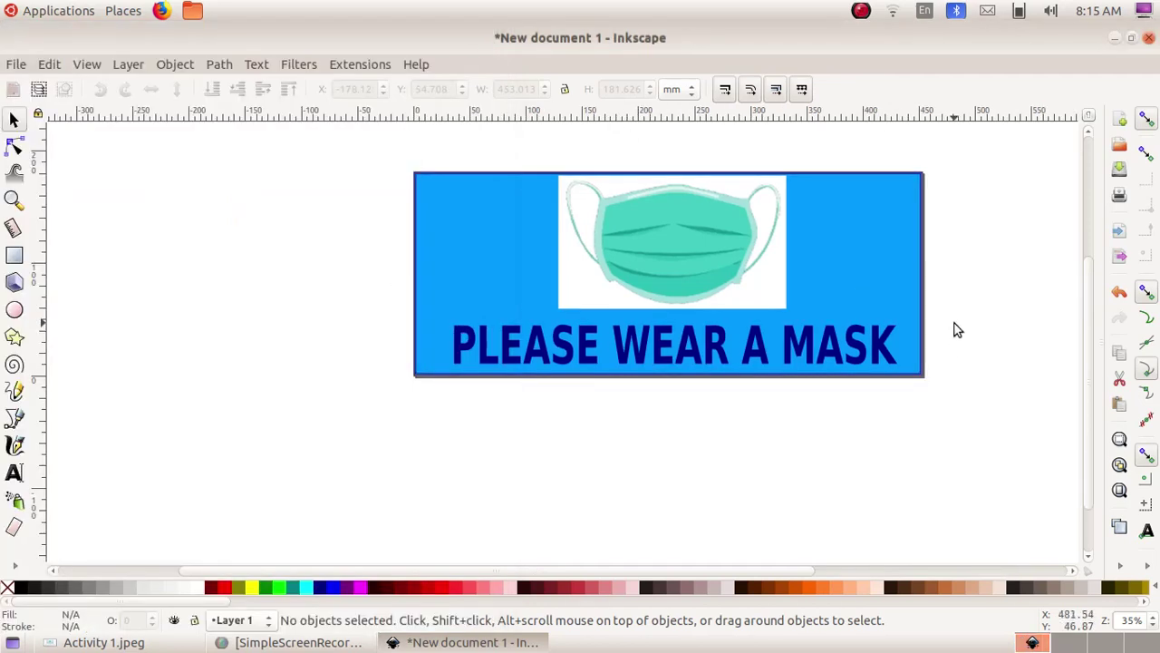
{"action": "scroll", "coordinate": [958, 330], "scroll_direction": "left", "scroll_amount": 1}
{"action": "scroll", "coordinate": [958, 330], "scroll_direction": "up", "scroll_amount": 4}
{"action": "scroll", "coordinate": [958, 330], "scroll_direction": "right", "scroll_amount": 4}
{"action": "scroll", "coordinate": [957, 330], "scroll_direction": "down", "scroll_amount": 2}
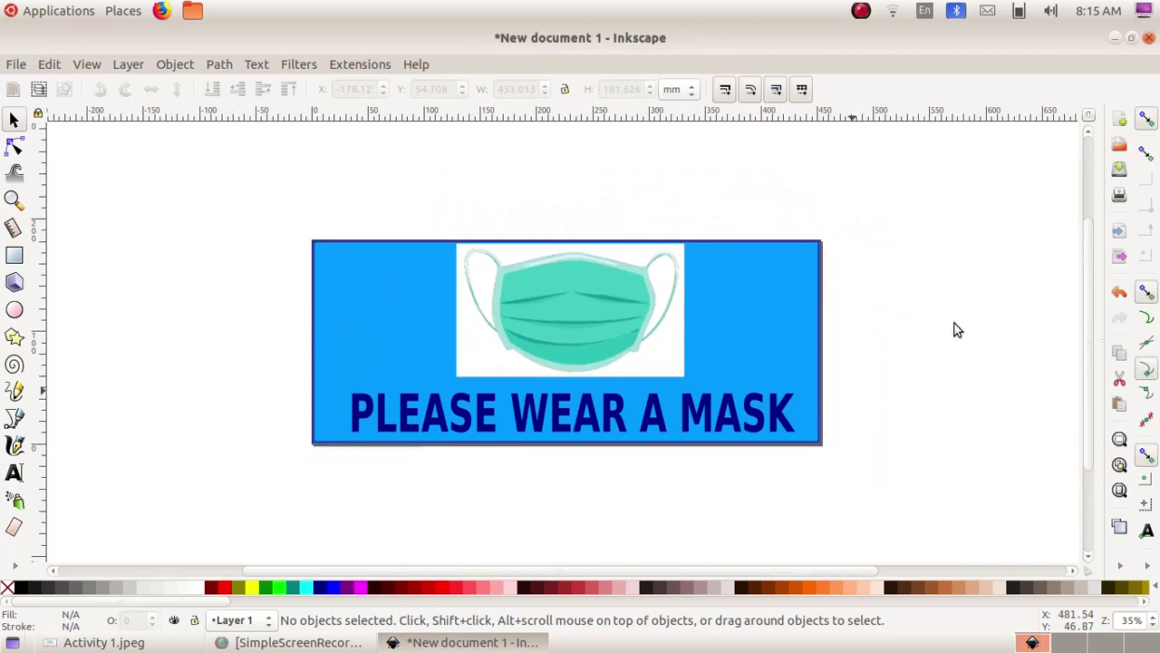
{"action": "scroll", "coordinate": [958, 330], "scroll_direction": "down", "scroll_amount": 1}
{"action": "scroll", "coordinate": [958, 330], "scroll_direction": "right", "scroll_amount": 1}
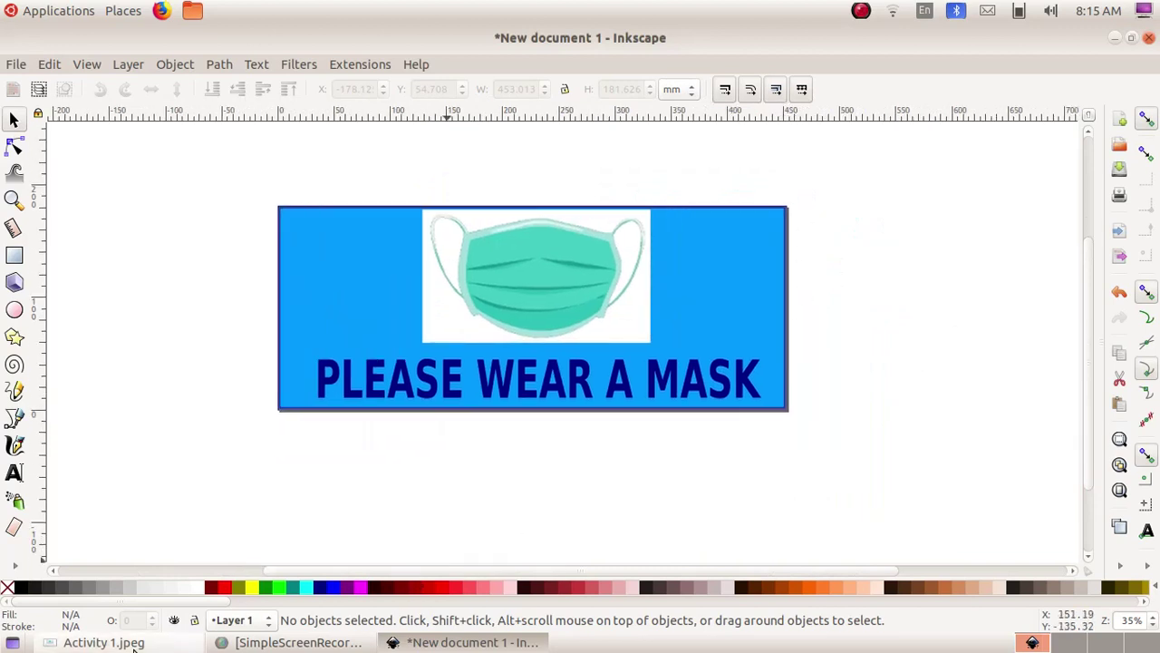
Compare the sticker with the Activity 1.jpeg reference, then return to Inkscape's File menu
{"action": "left_click", "coordinate": [133, 642]}
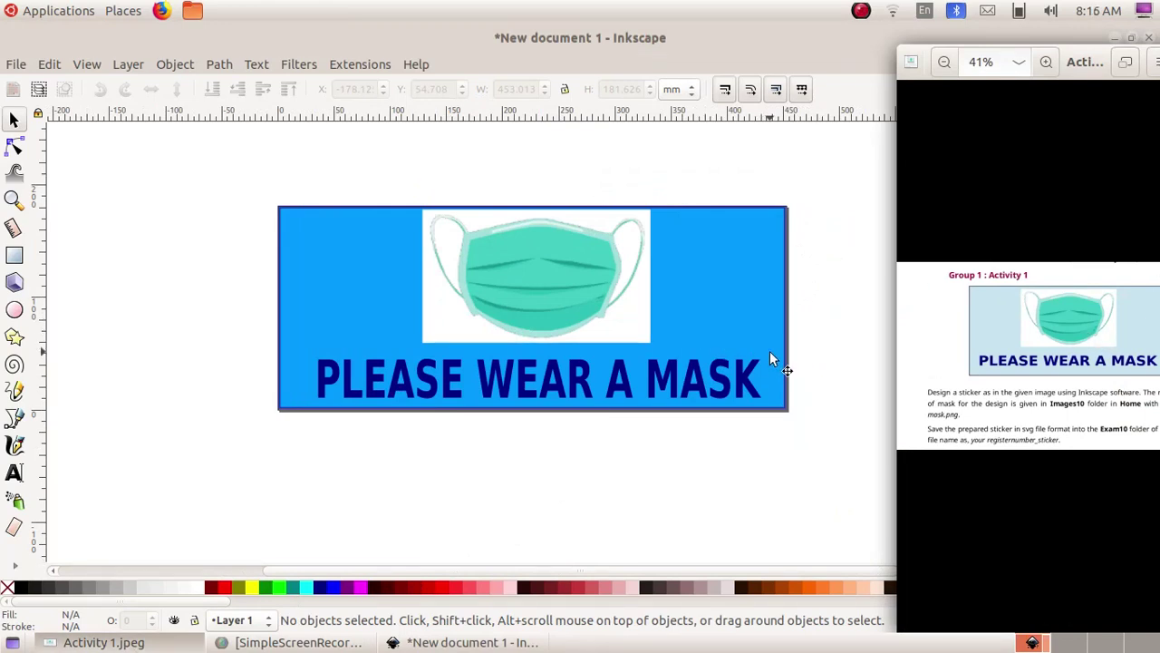
{"action": "left_click", "coordinate": [11, 67]}
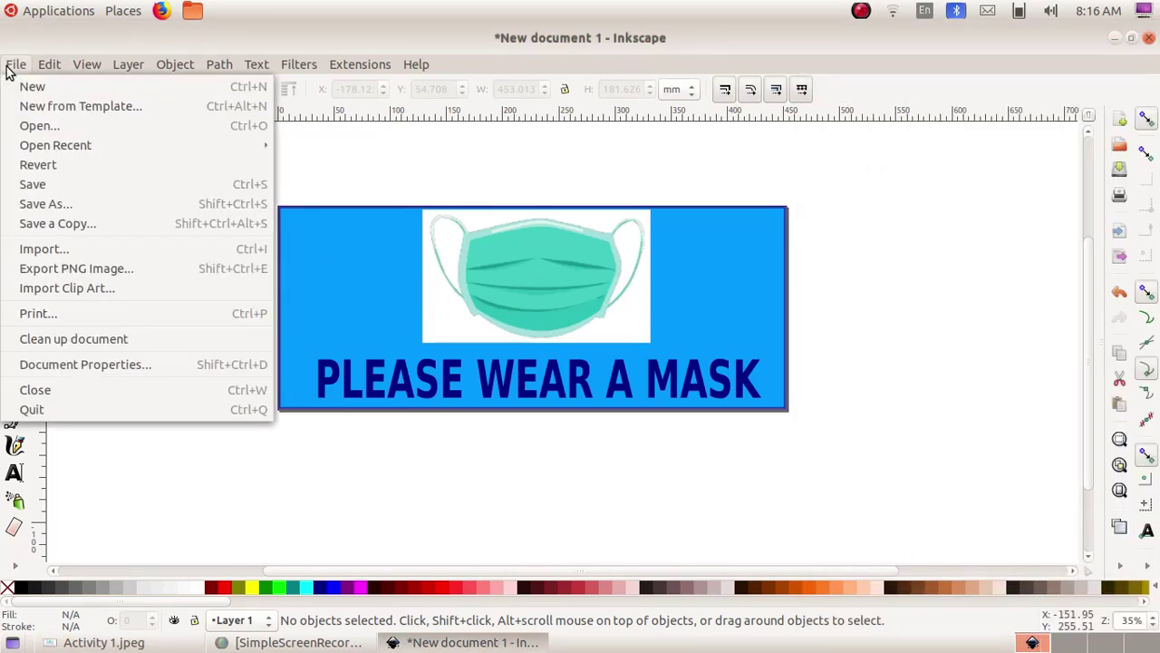
Save the sticker as 'Activity 1.svg' in the Exam 10 folder under home
{"action": "left_click", "coordinate": [45, 207]}
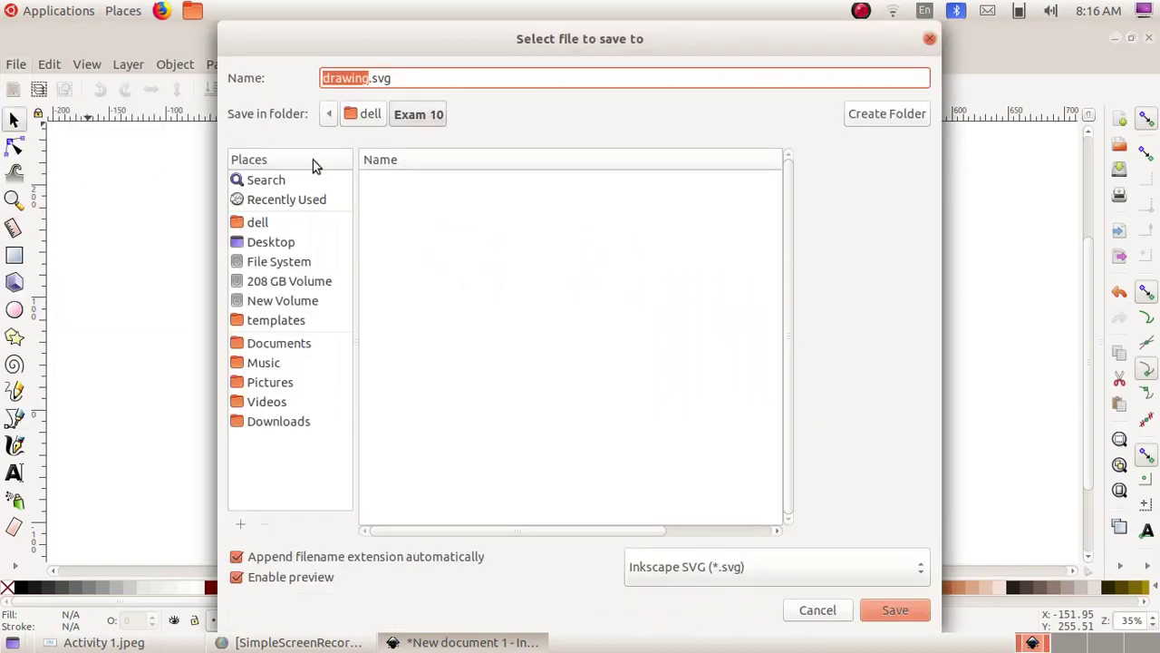
{"action": "left_click", "coordinate": [270, 226]}
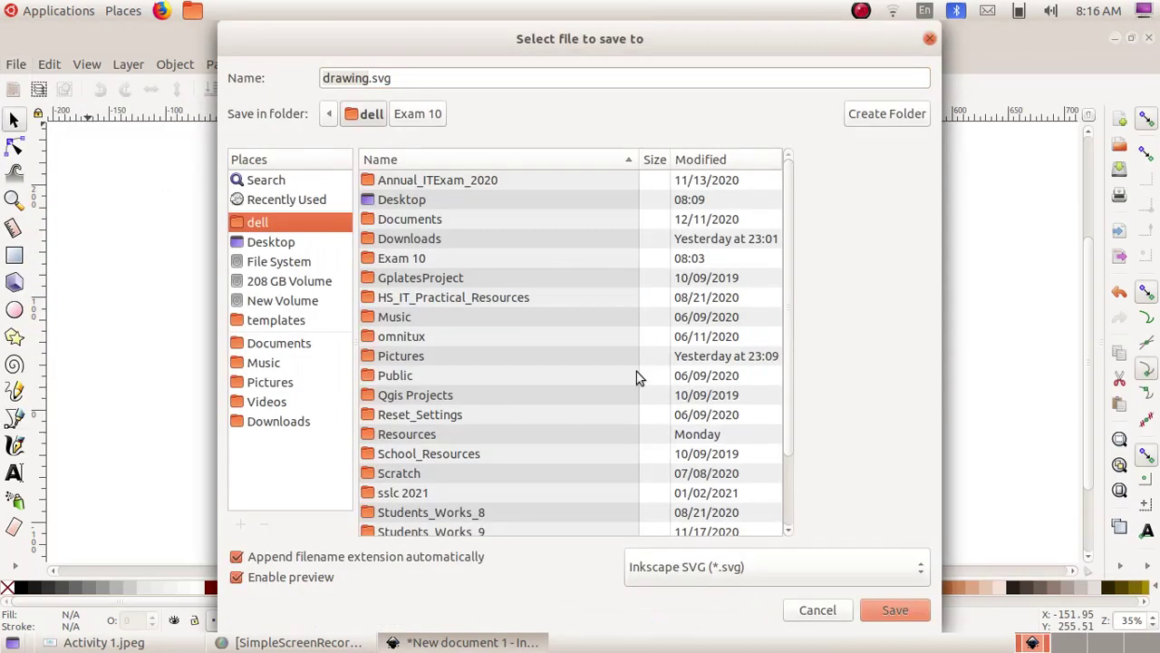
{"action": "double_click", "coordinate": [425, 259]}
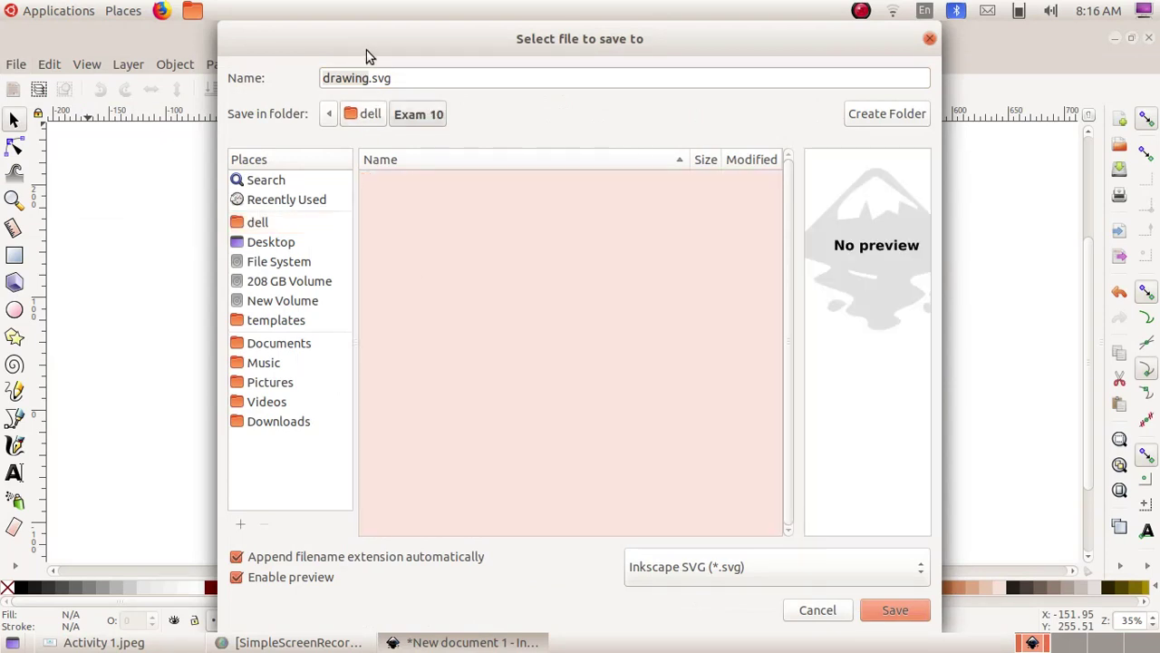
{"action": "left_click", "coordinate": [367, 80]}
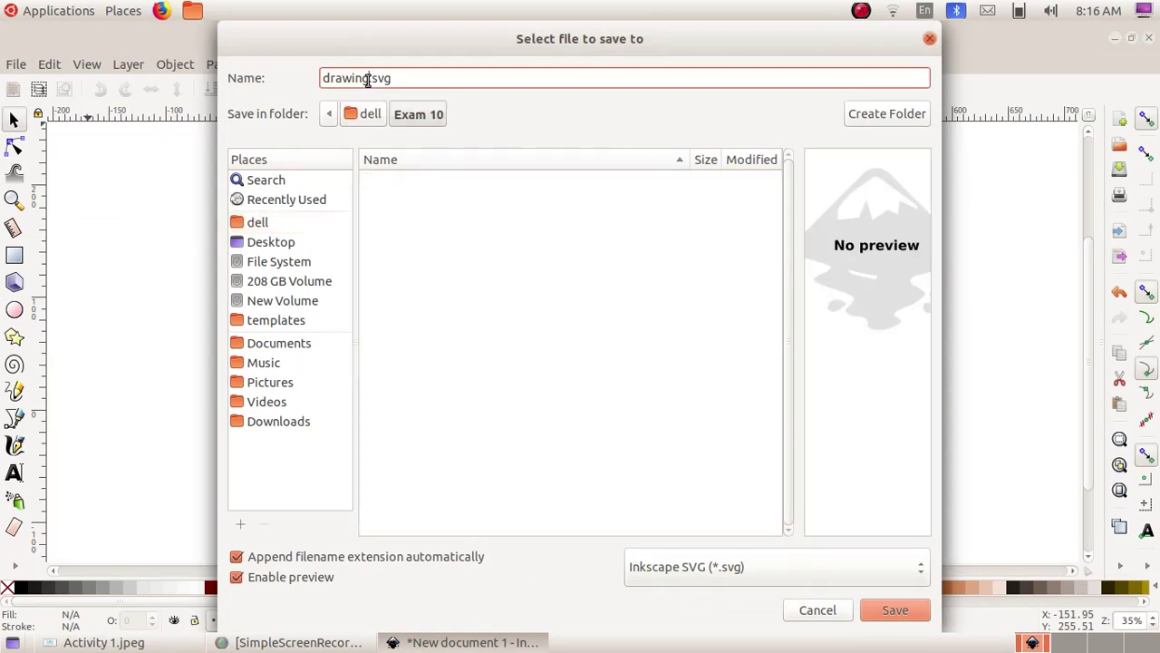
{"action": "key", "text": "BackSpace"}
{"action": "key", "text": "BackSpace"}
{"action": "key", "text": "BackSpace"}
{"action": "key", "text": "BackSpace"}
{"action": "key", "text": "BackSpace"}
{"action": "key", "text": "BackSpace"}
{"action": "key", "text": "BackSpace"}
{"action": "type", "text": "Activity 1"}
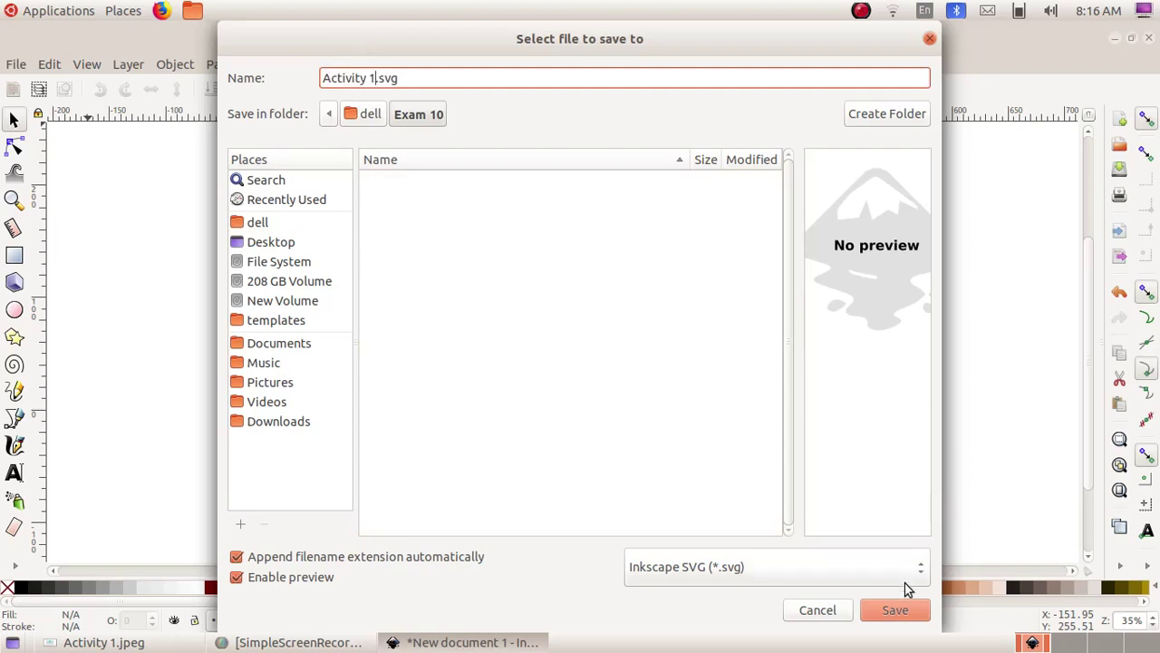
{"action": "left_click", "coordinate": [899, 612]}
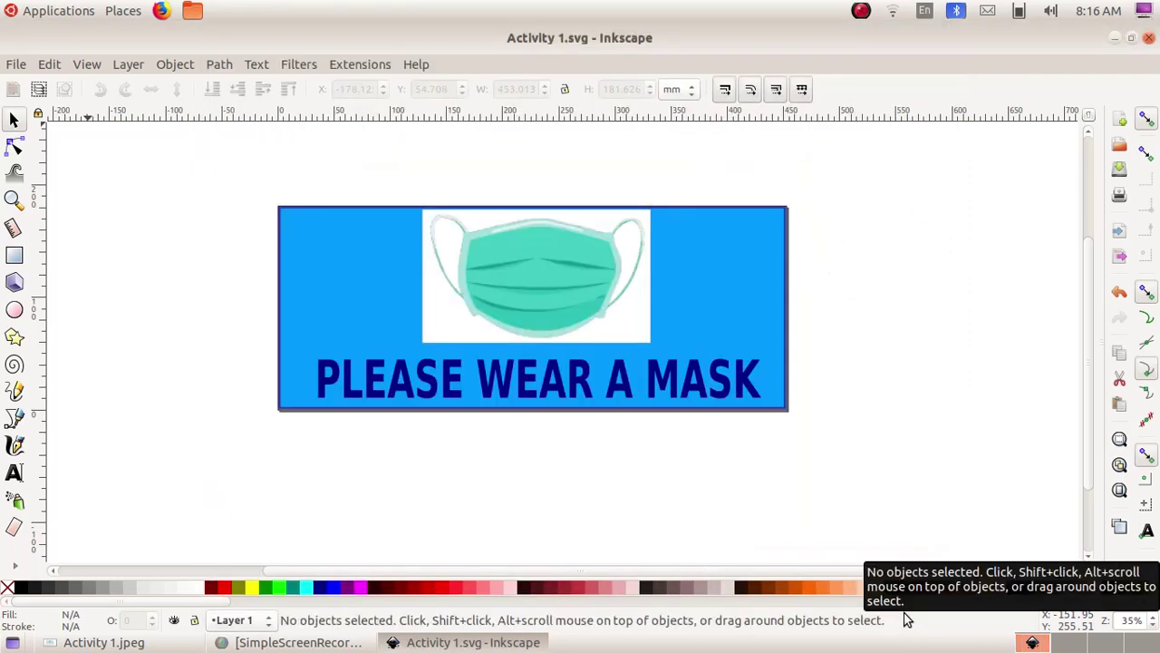
Quit Inkscape from the File menu
{"action": "left_click", "coordinate": [16, 69]}
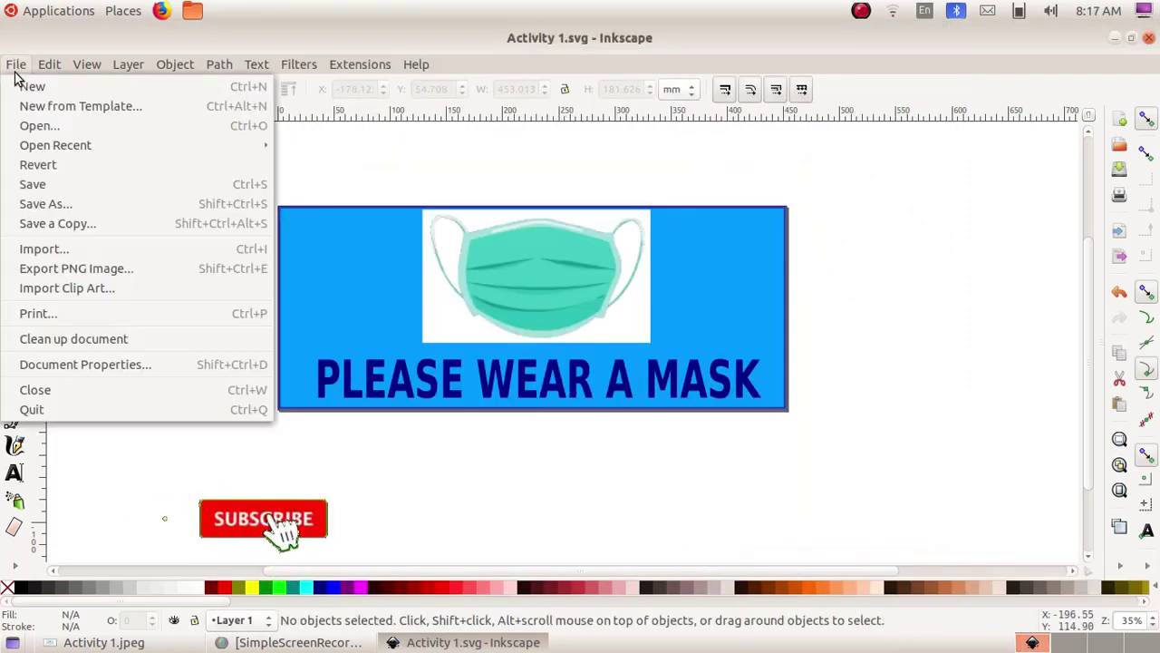
{"action": "left_click", "coordinate": [67, 412]}
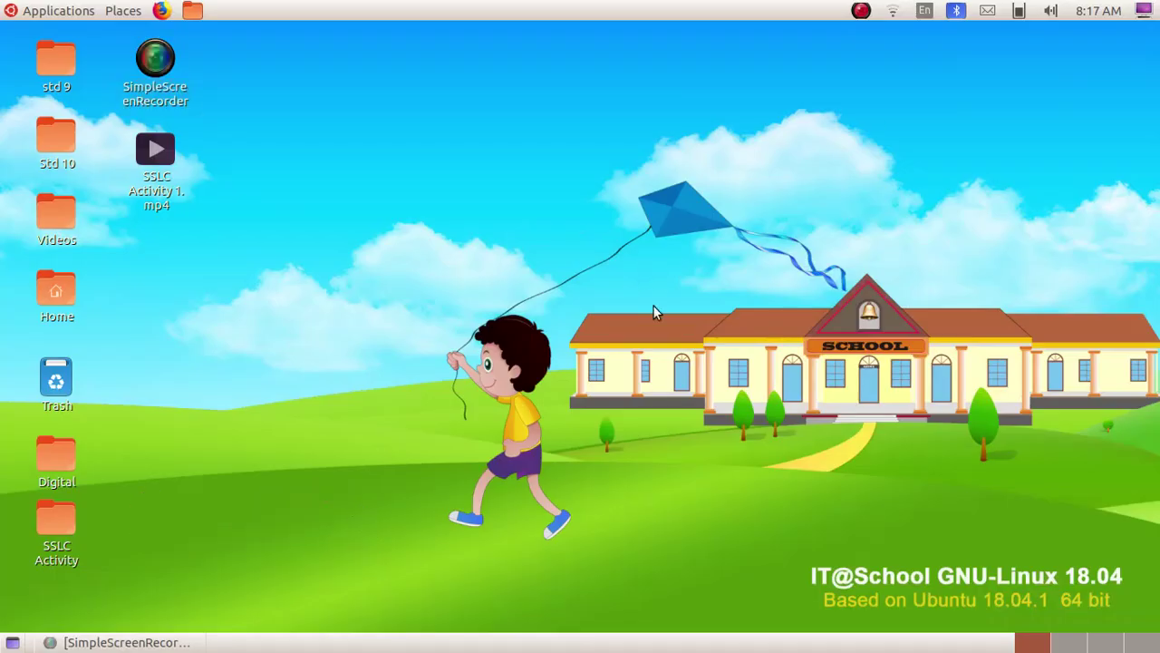